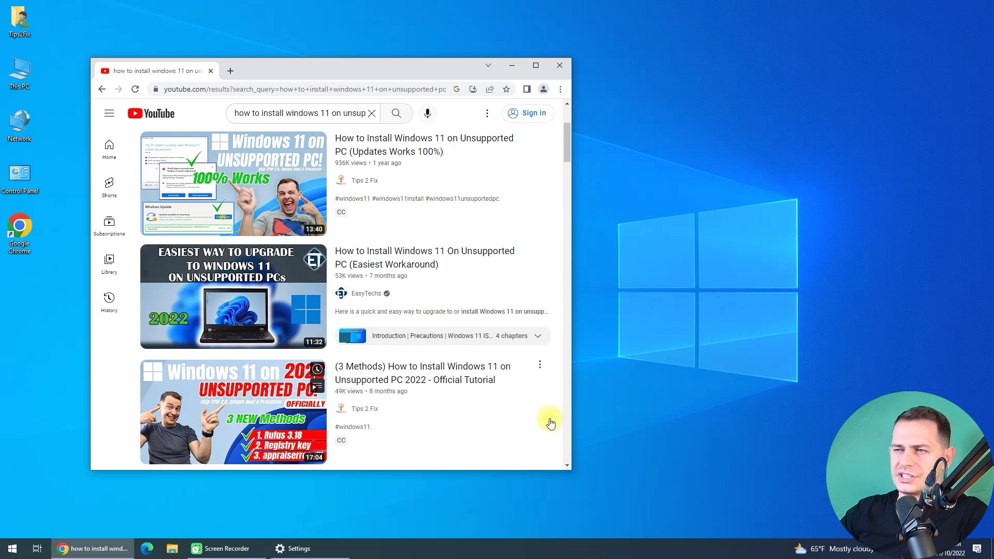
- Drag the Chrome window with the 'how to install windows 11 on unsupported pc' results to the right
left_click_drag(341, 73, 450, 64)
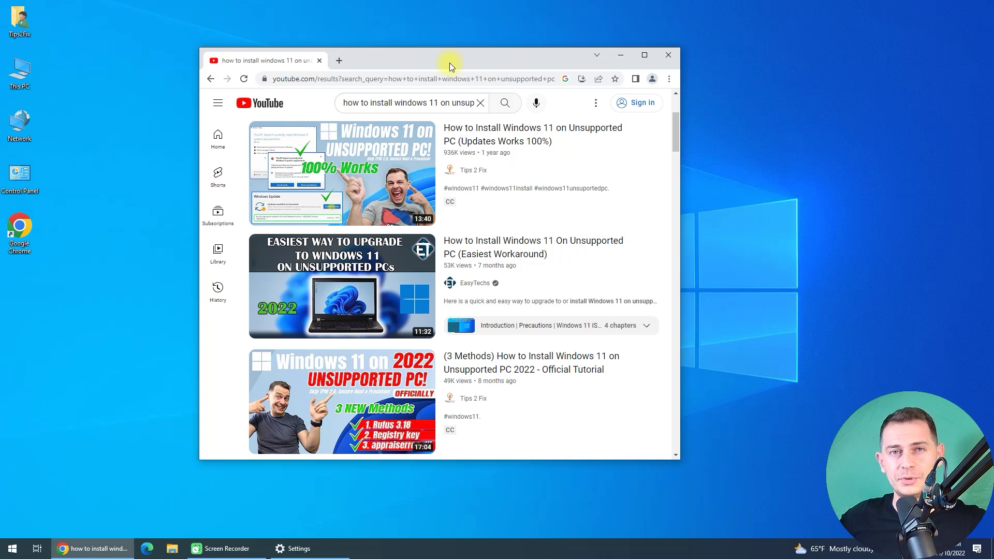
- Open This PC's properties and highlight the installed version, Windows 10 Pro 22H2
key("super+d")
right_click(29, 64)
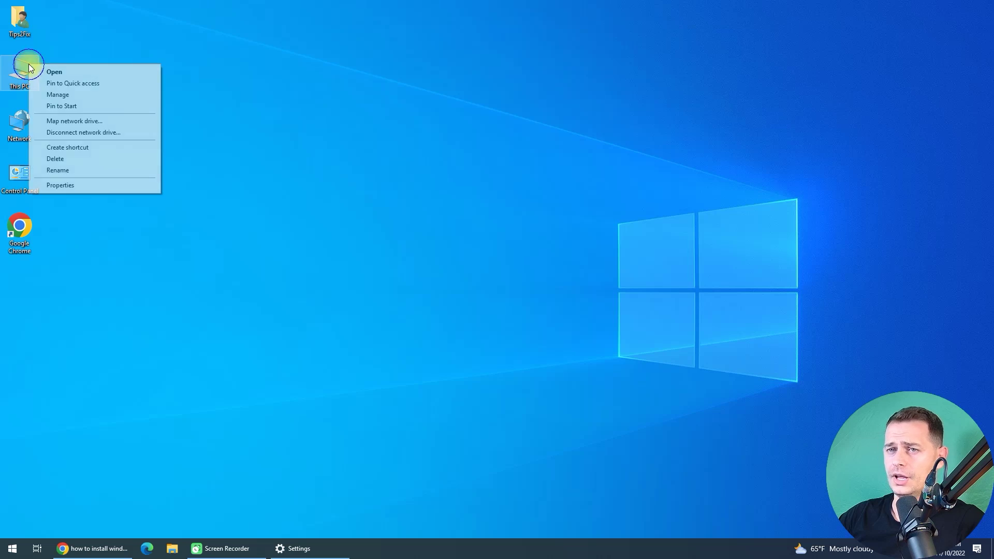
left_click(80, 190)
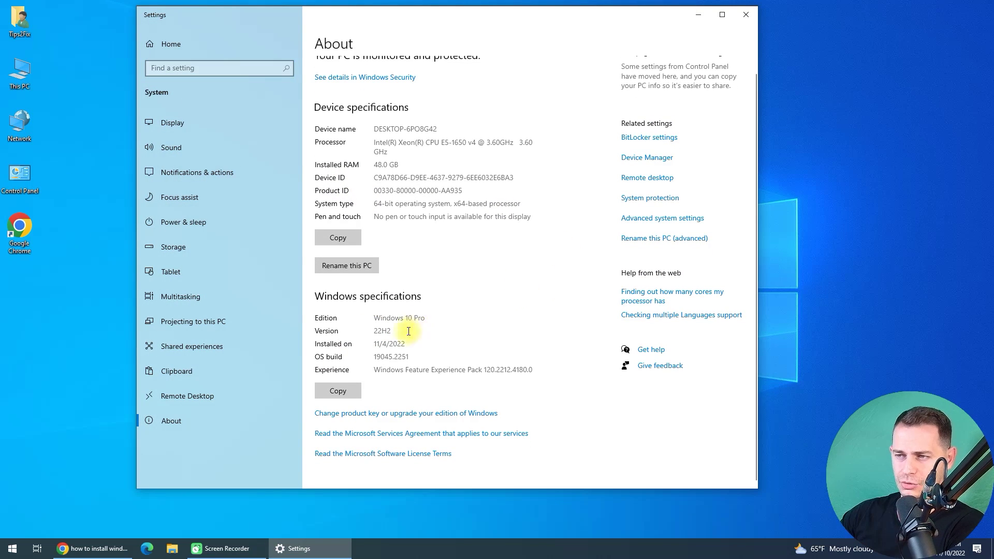
left_click_drag(405, 332, 368, 332)
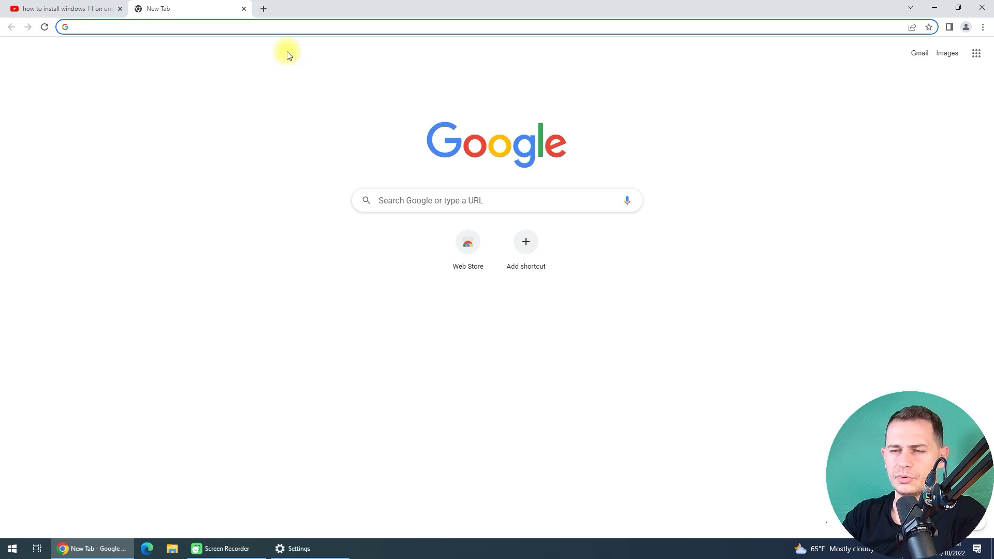
- Search the Settings for 'upda' to find update-related options
key("super")
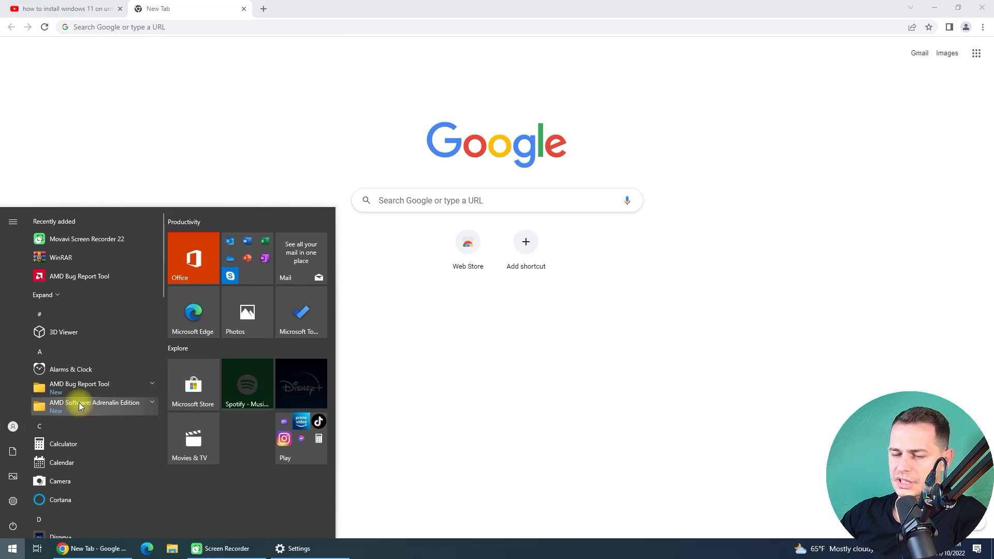
left_click(13, 501)
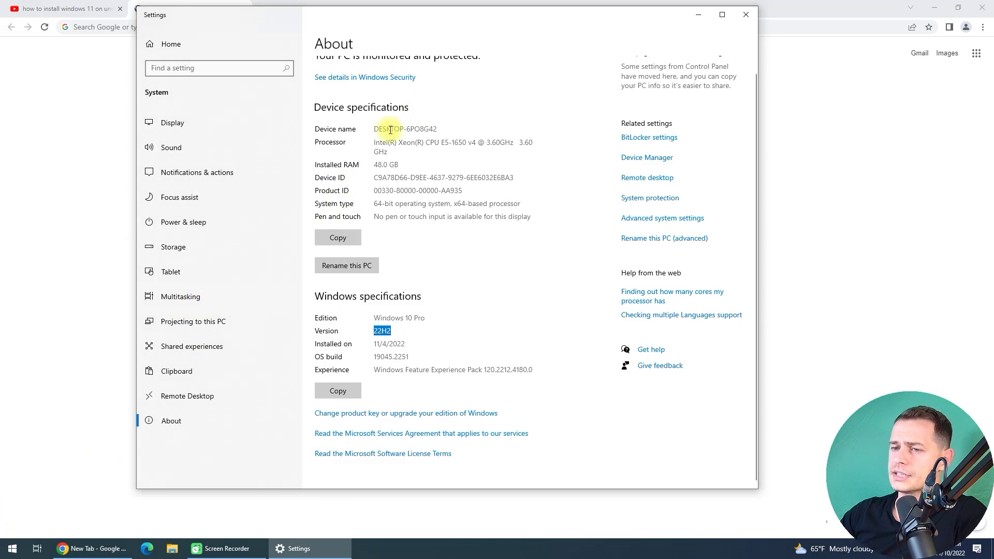
left_click(207, 68)
type("upda")
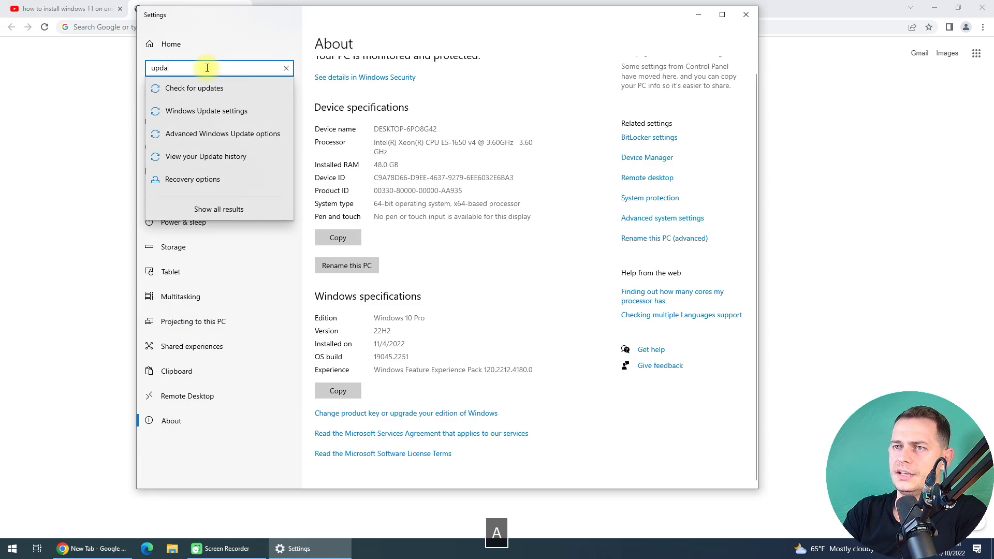
- Go to Check for updates and follow the Get PC Health Check suggestion to its help page
left_click(198, 90)
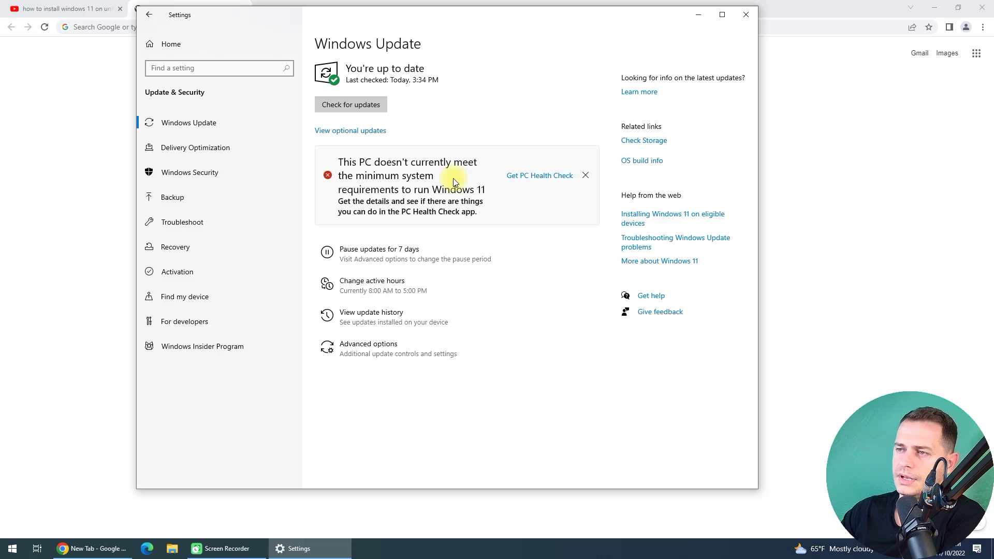
left_click(536, 178)
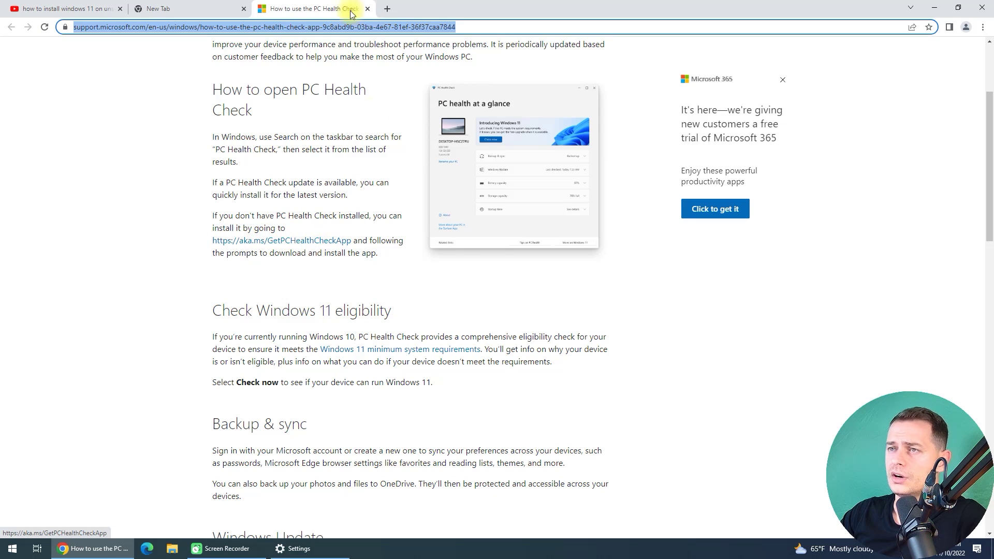
left_click(197, 7)
- Google 'pc health check tips2fix' in the new tab
left_click(242, 29)
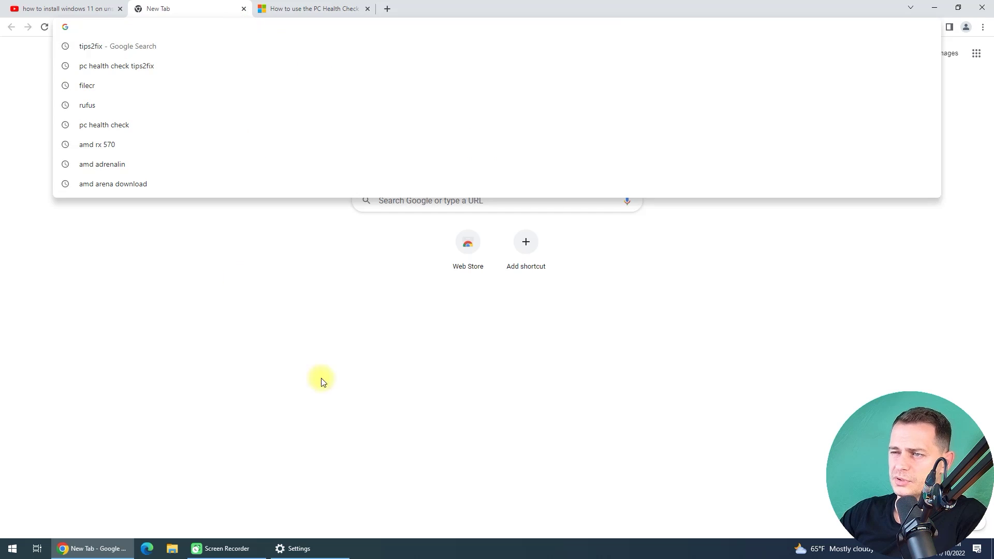
left_click(434, 201)
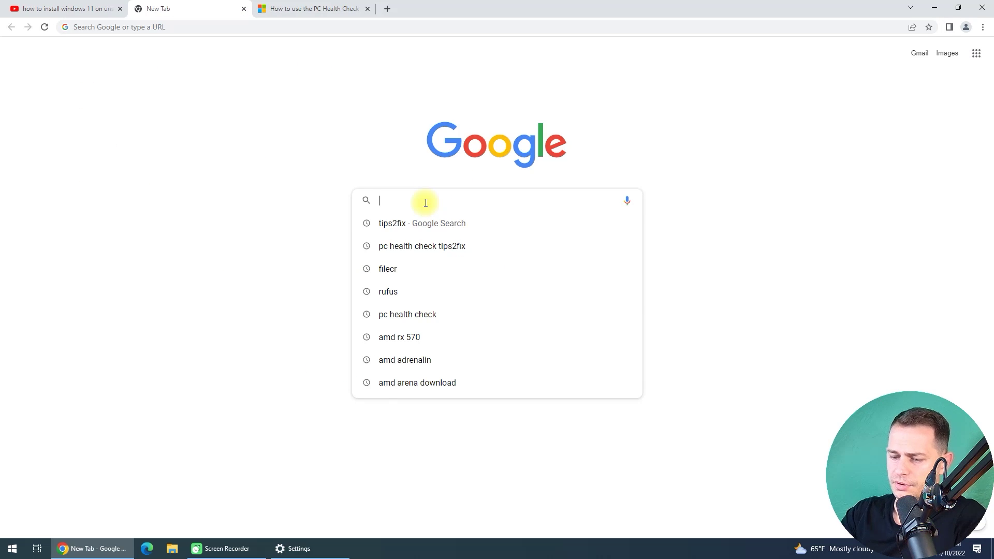
type("pc")
key("Right")
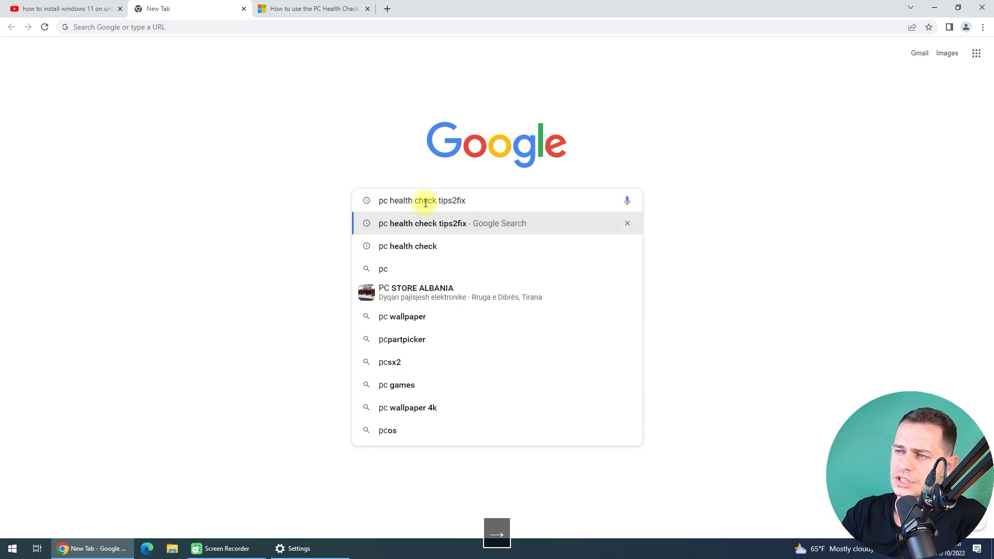
key("Return")
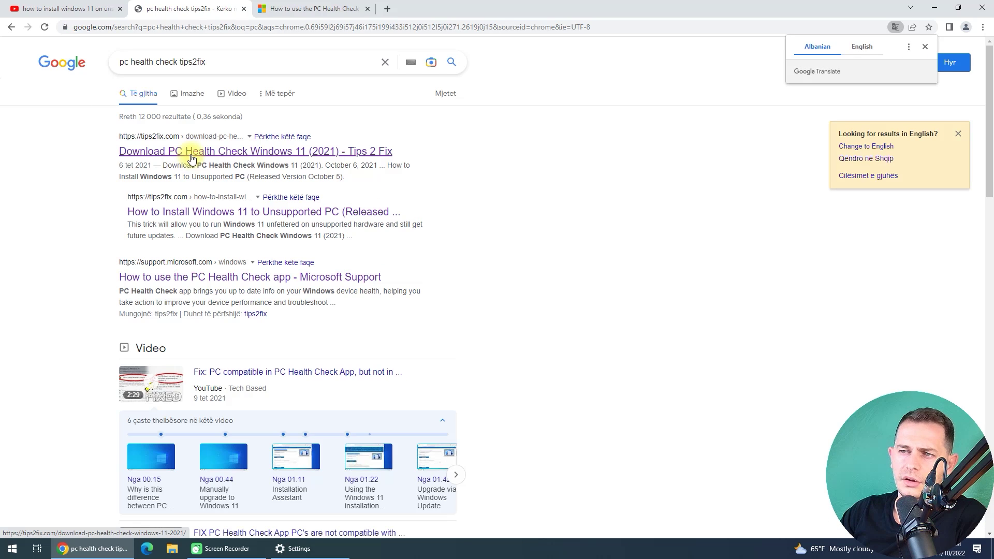
- Open the tips2fix article and download the PC Health Checker installer
left_click(192, 153)
scroll(441, 202, "down", 8)
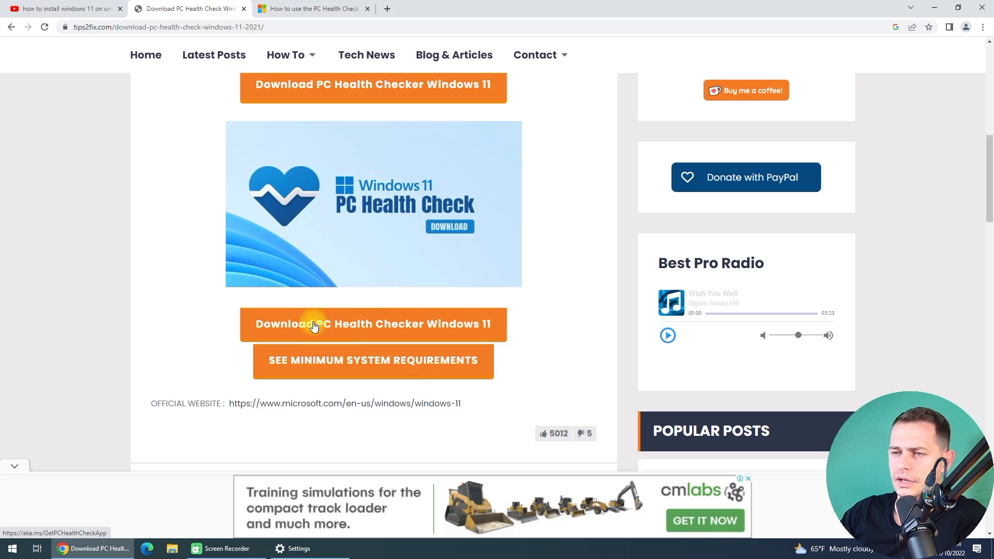
left_click(312, 325)
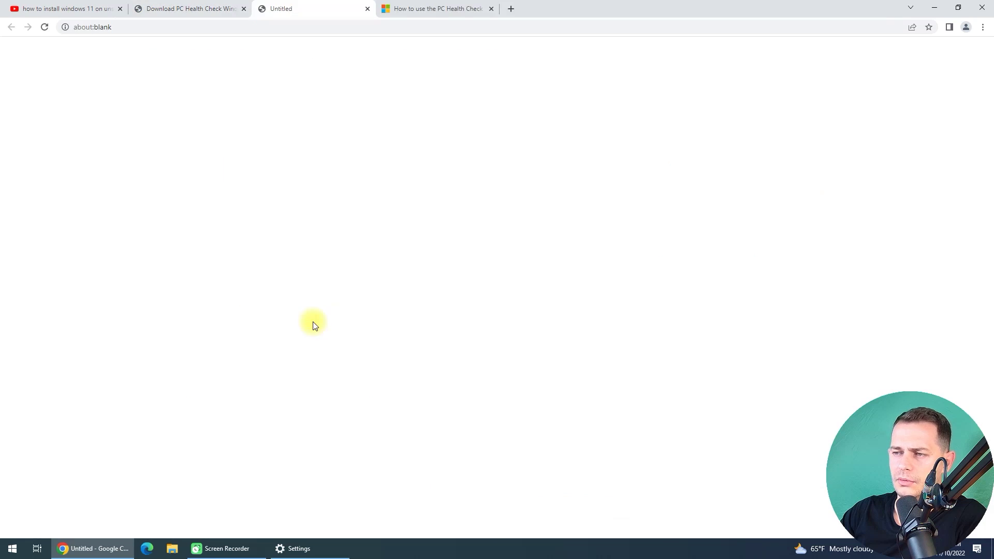
left_click(243, 10)
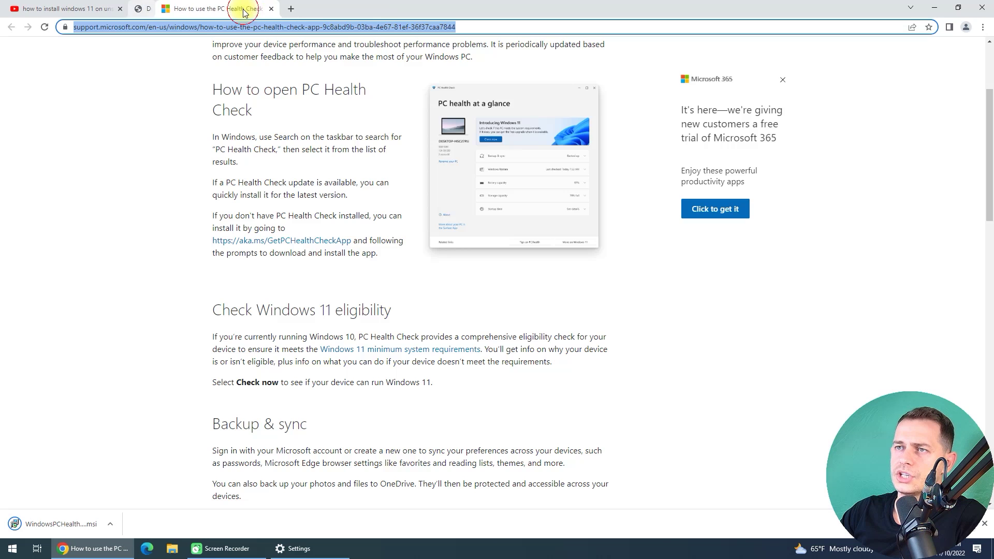
- Install PC Health Check from the downloaded .msi, accepting the license terms
left_click(289, 240)
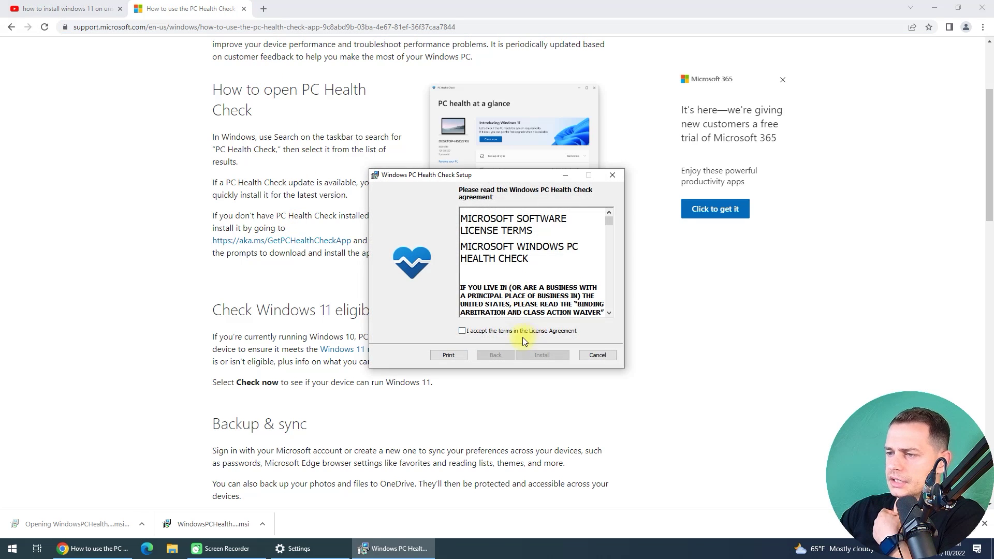
left_click(462, 330)
left_click(542, 355)
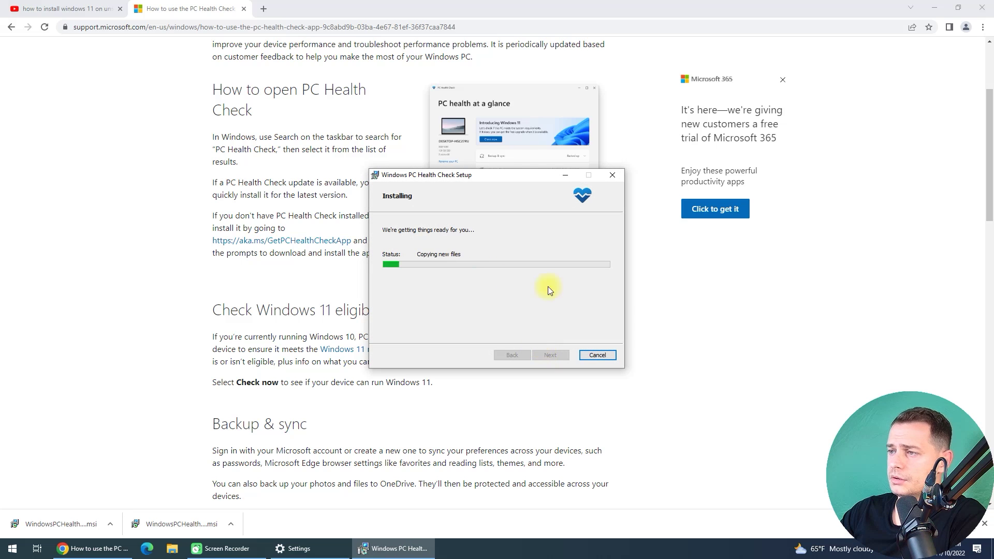
left_click(550, 354)
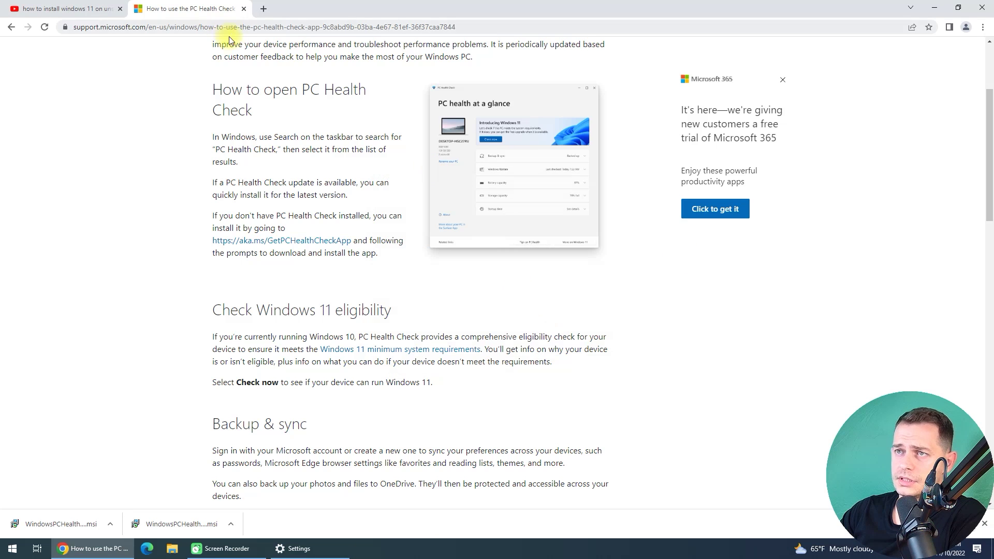
- Run the Windows 11 eligibility check, which fails on the processor, then close PC Health Check
left_click(244, 8)
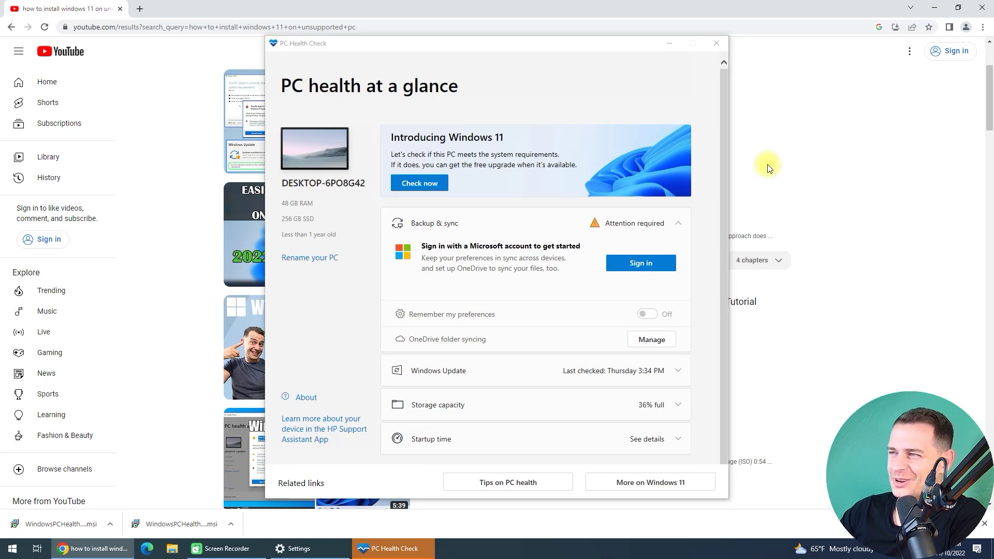
left_click(934, 7)
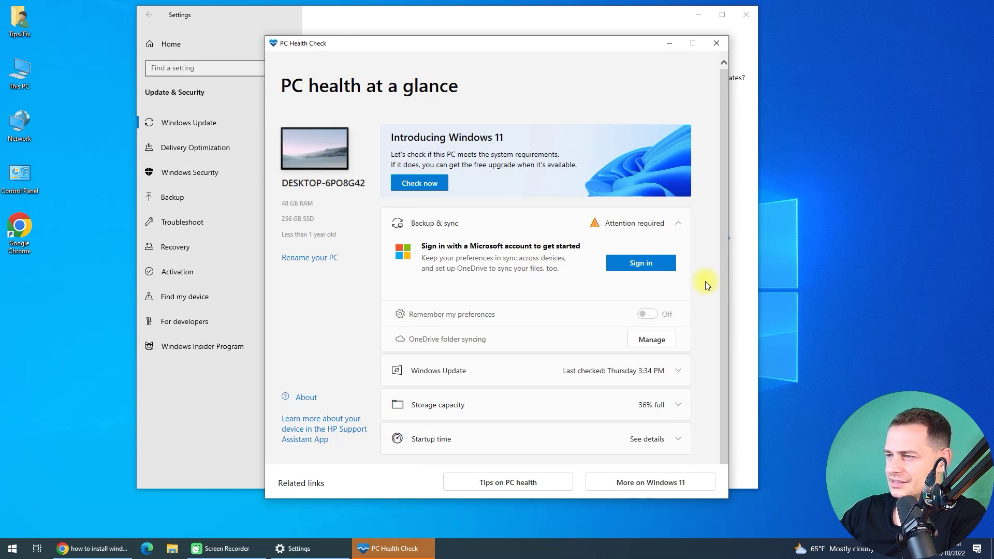
left_click(418, 183)
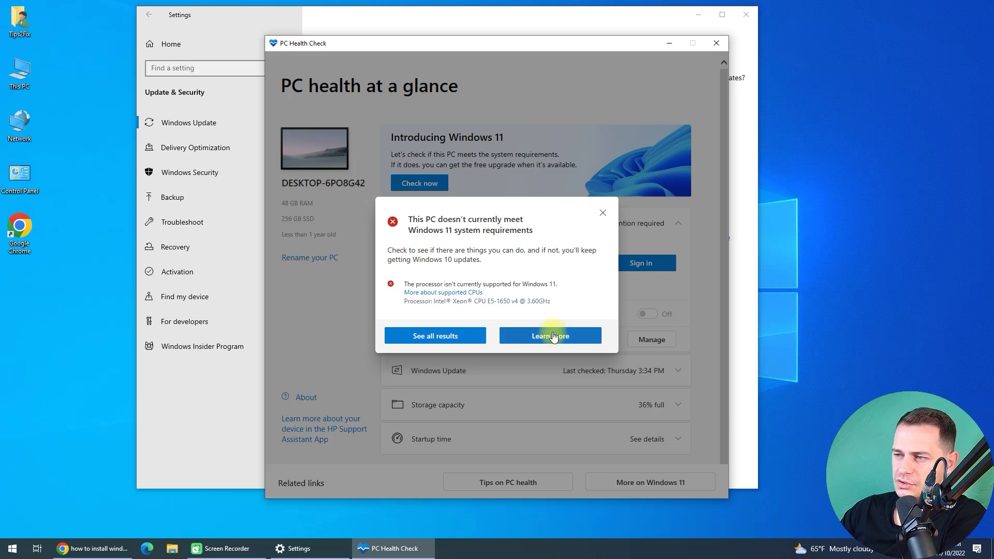
left_click(602, 213)
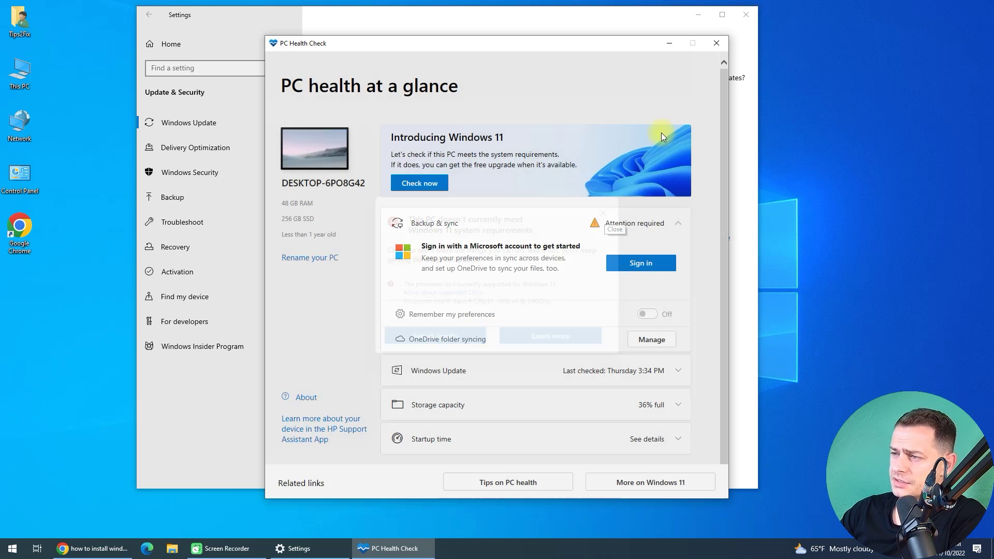
left_click(716, 43)
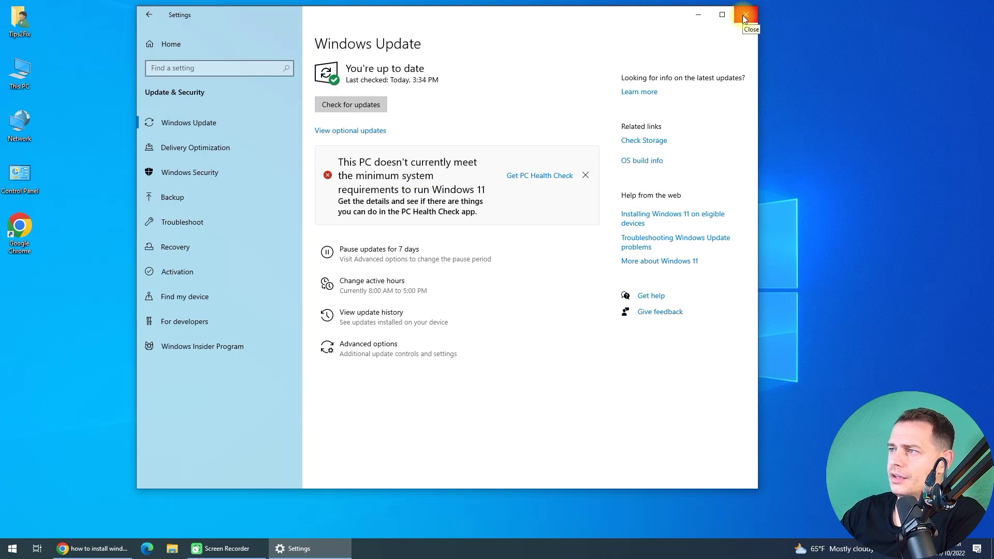
left_click(93, 548)
- Open Microsoft's Windows 11 download page and select Windows 11 (multi-edition ISO)
left_click(141, 10)
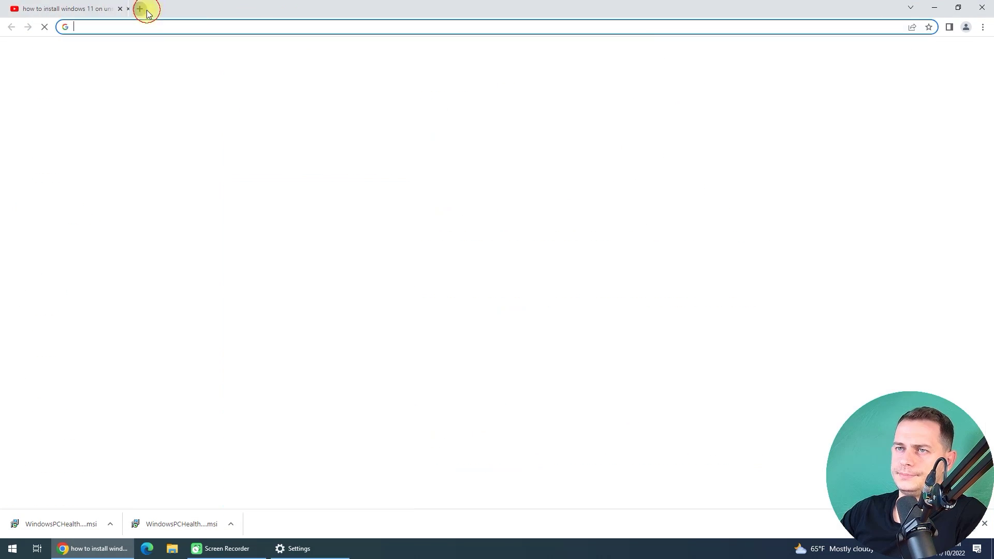
type("windows 11 do")
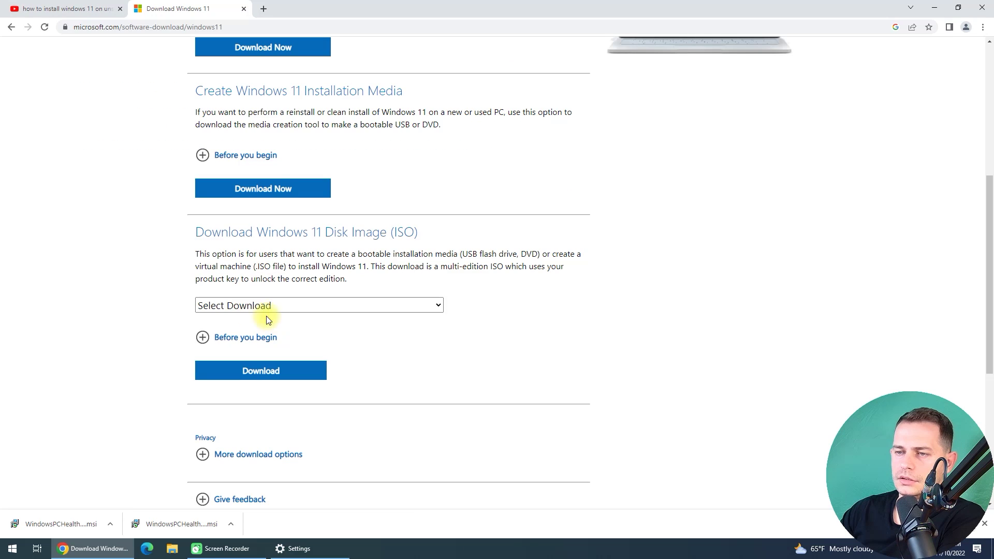
left_click(263, 310)
left_click(238, 333)
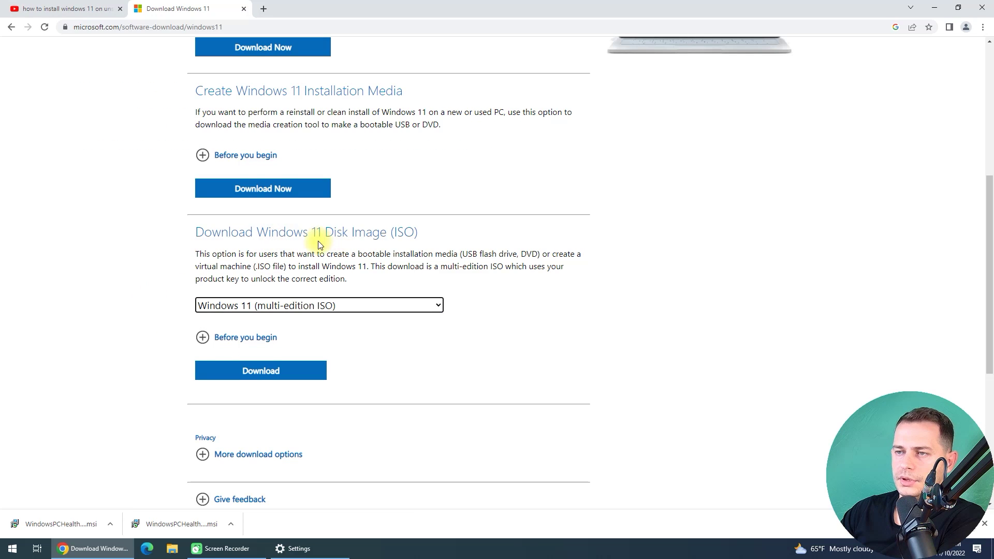
- Confirm the multi-edition ISO and download the 64-bit English Win11_22H2_English_x64v1.iso
scroll(534, 259, "down", 2)
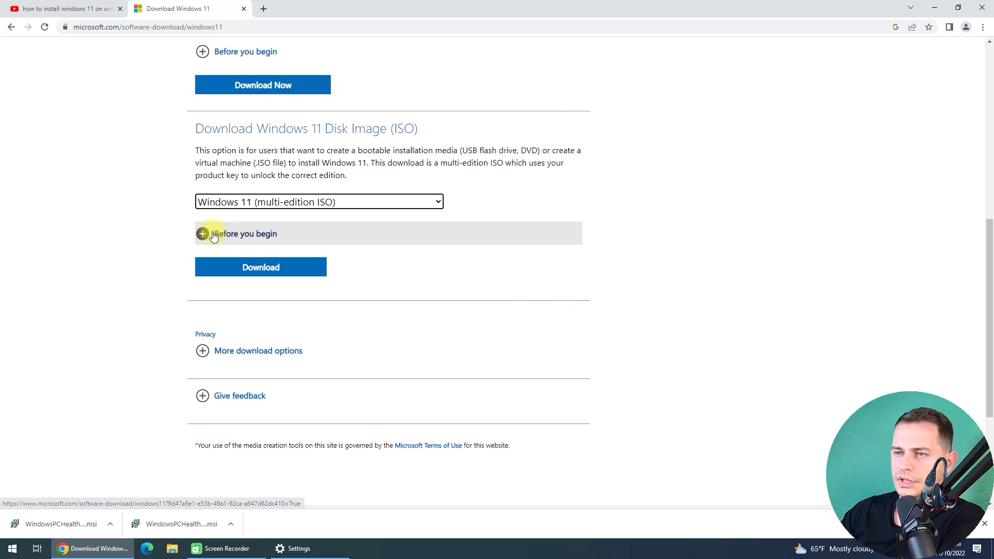
left_click(202, 233)
left_click(202, 232)
left_click(300, 265)
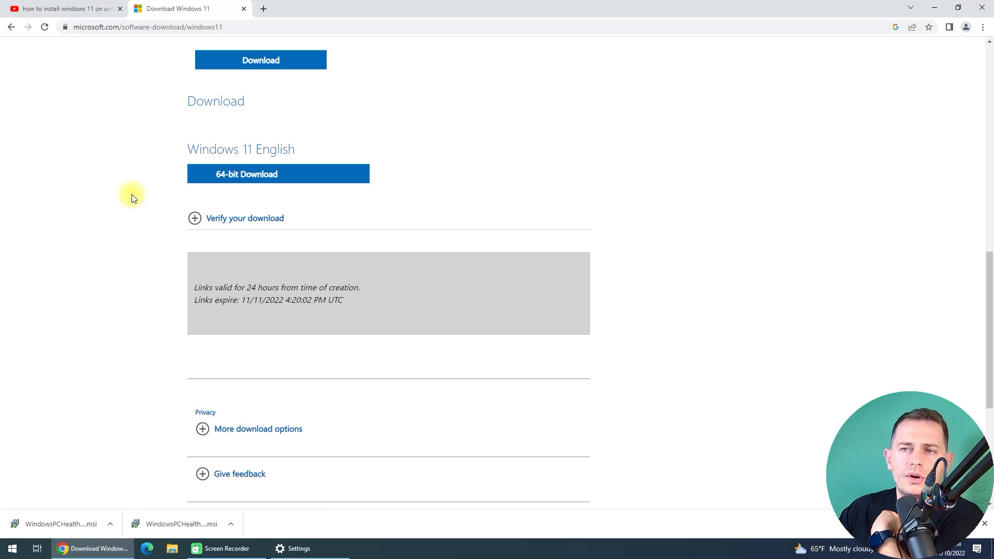
left_click(261, 180)
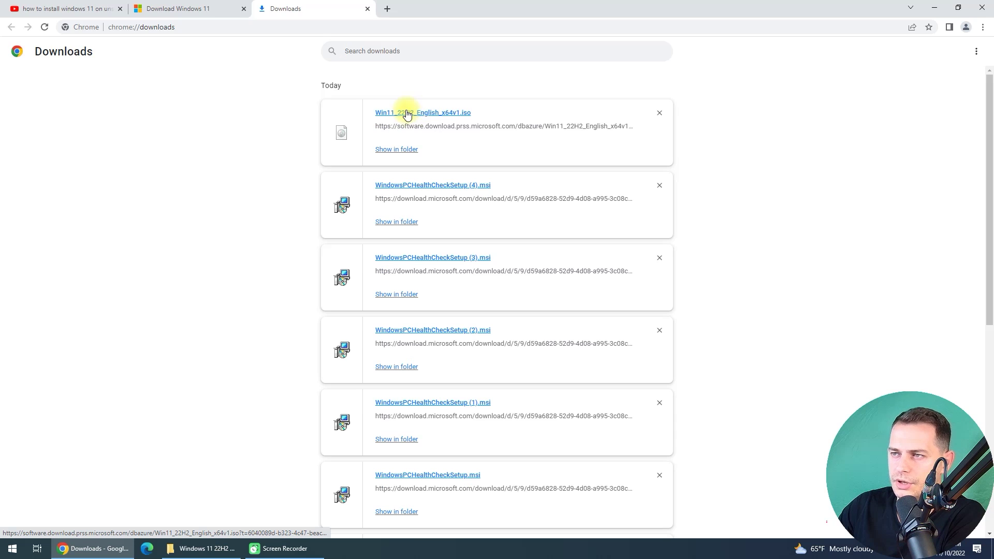
- Show the downloaded ISO in the Downloads folder, centred and viewed as extra large icons
left_click(399, 149)
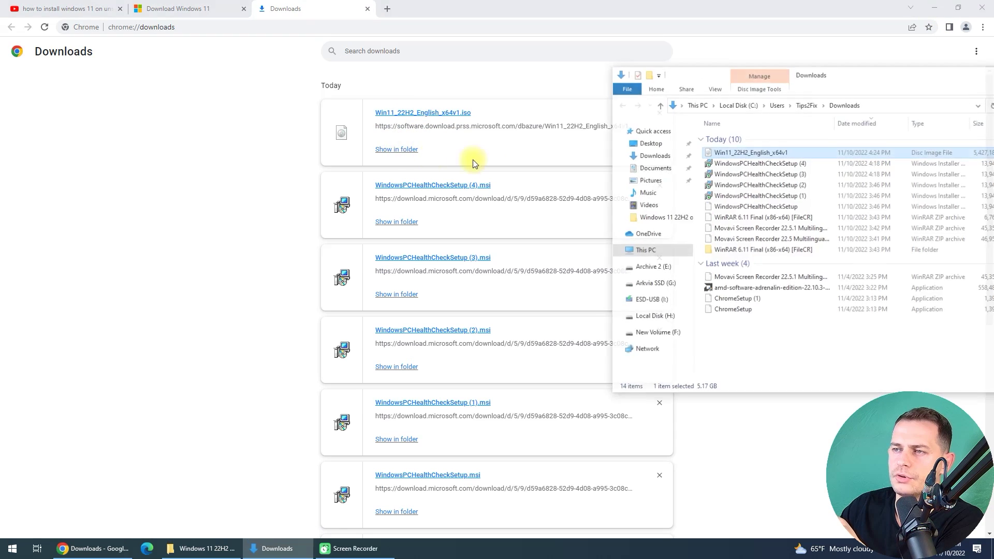
left_click_drag(861, 86, 437, 104)
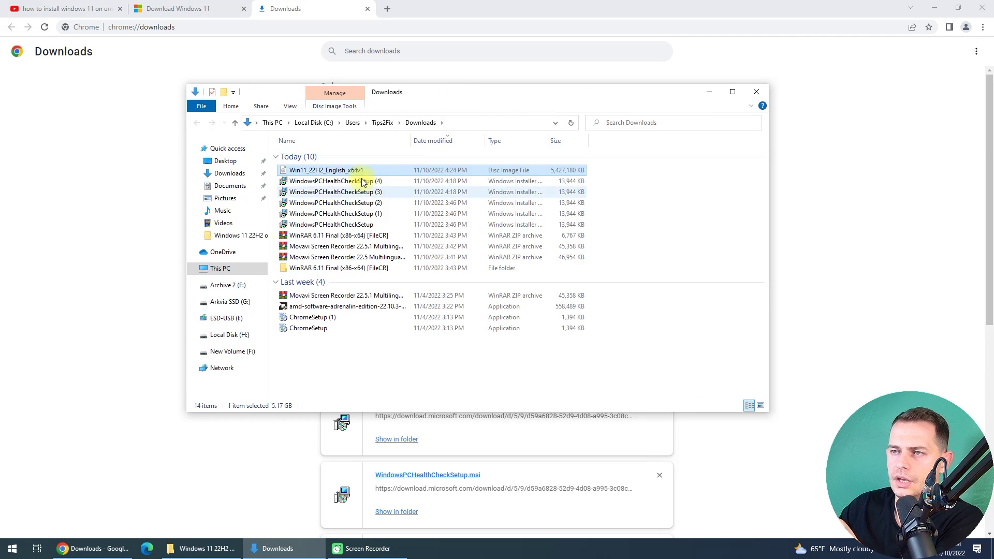
left_click(289, 105)
left_click(303, 121)
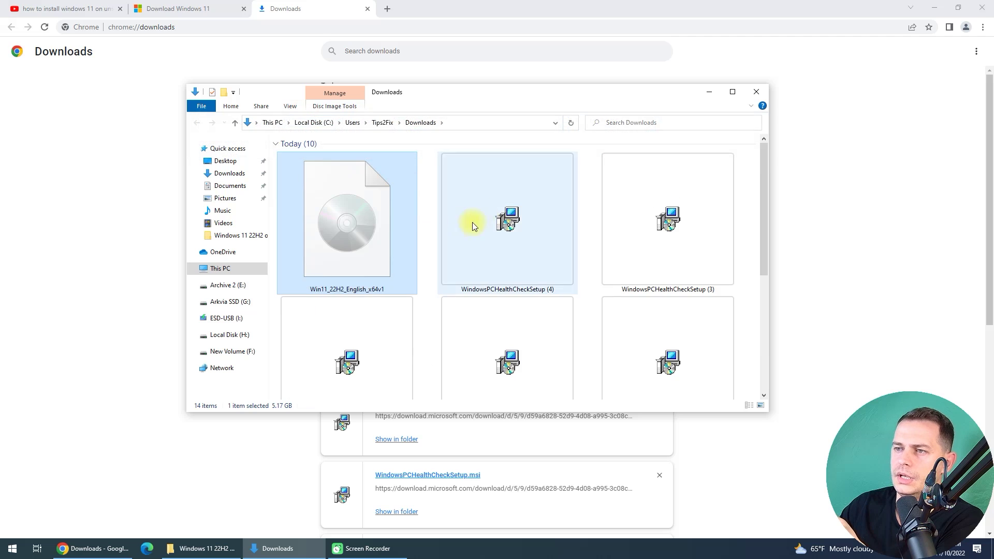
- Mount Win11_22H2_English_x64v1.iso as a virtual DVD drive, then close the drive window
right_click(341, 228)
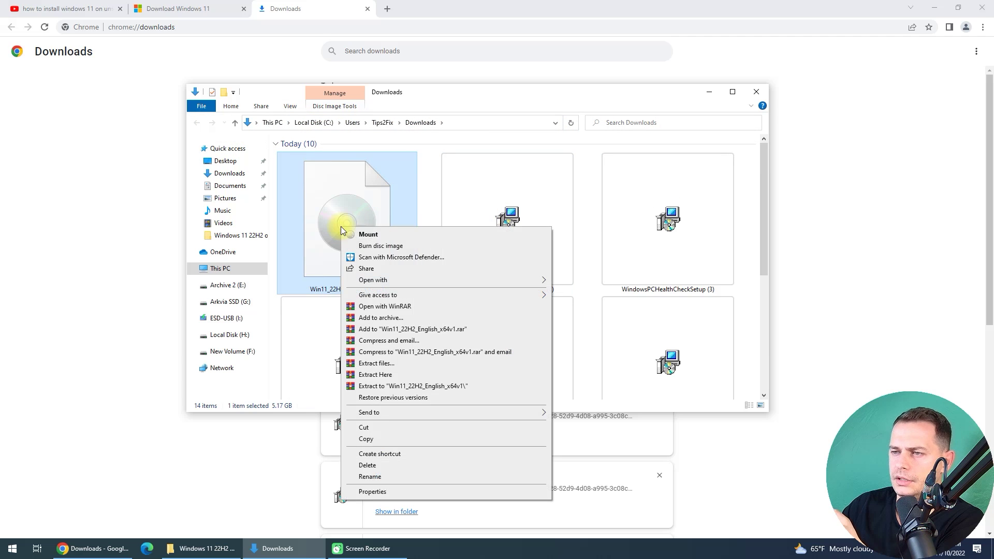
left_click(371, 237)
left_click(532, 285)
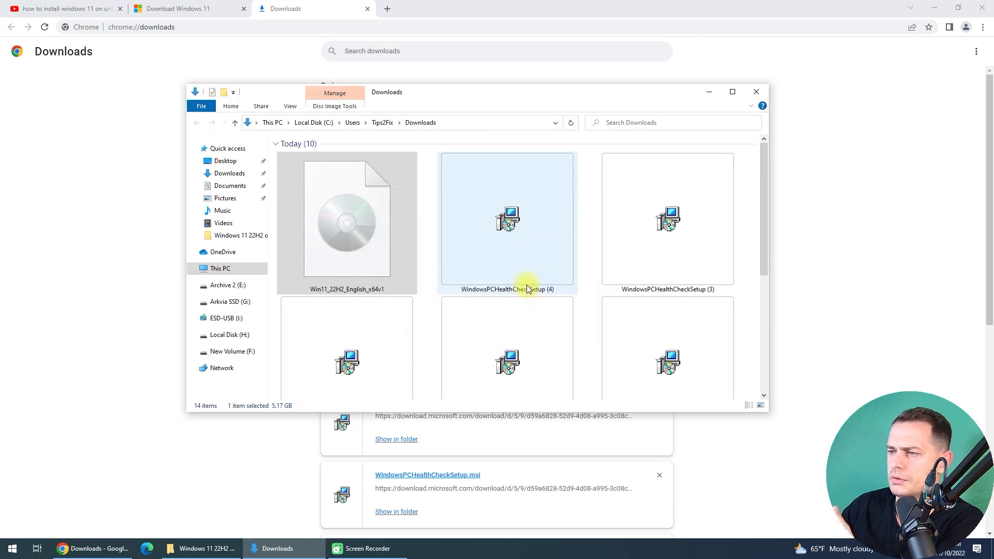
left_click(756, 91)
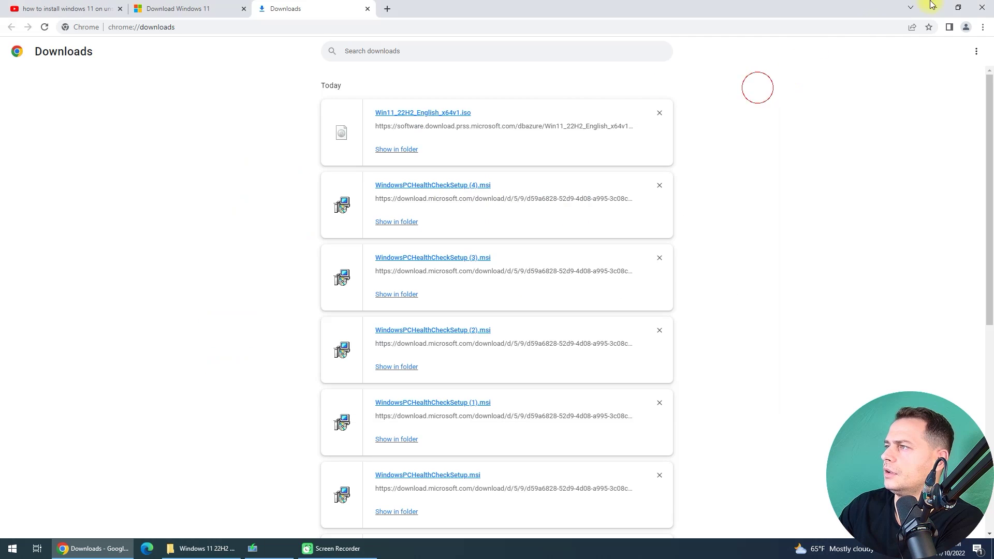
- Launch setup from the mounted CCCOMA_X64FRE_EN-US_DV9 drive in This PC
left_click(934, 9)
double_click(36, 67)
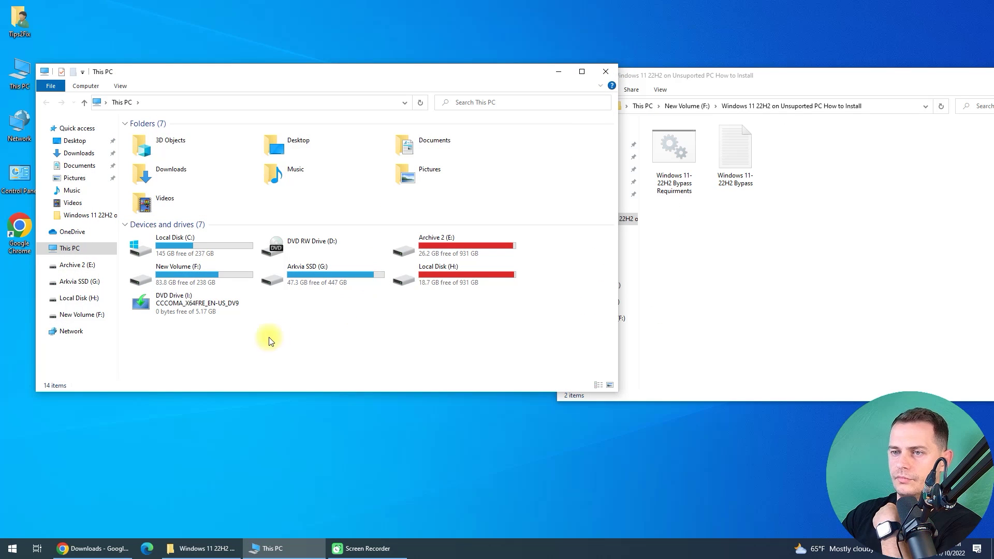
double_click(173, 314)
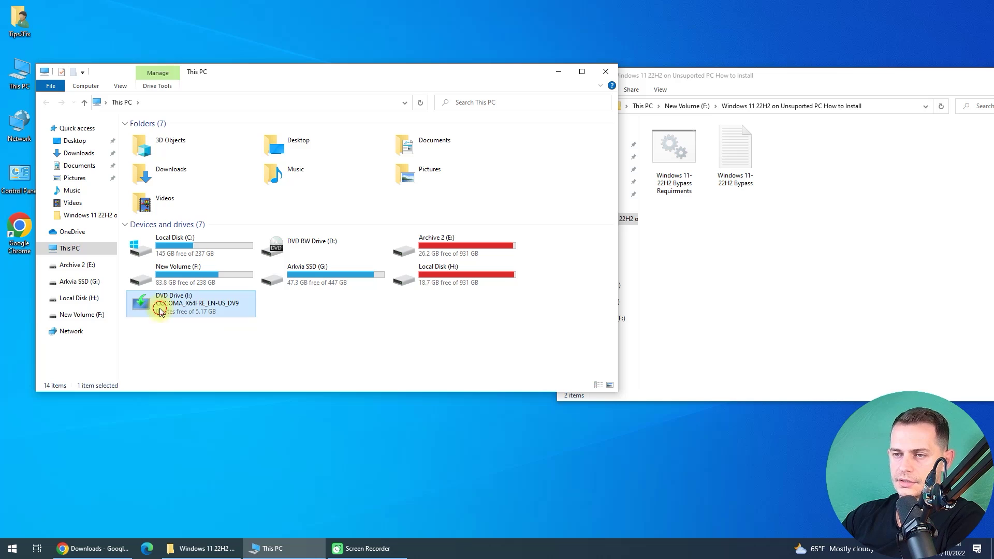
double_click(145, 212)
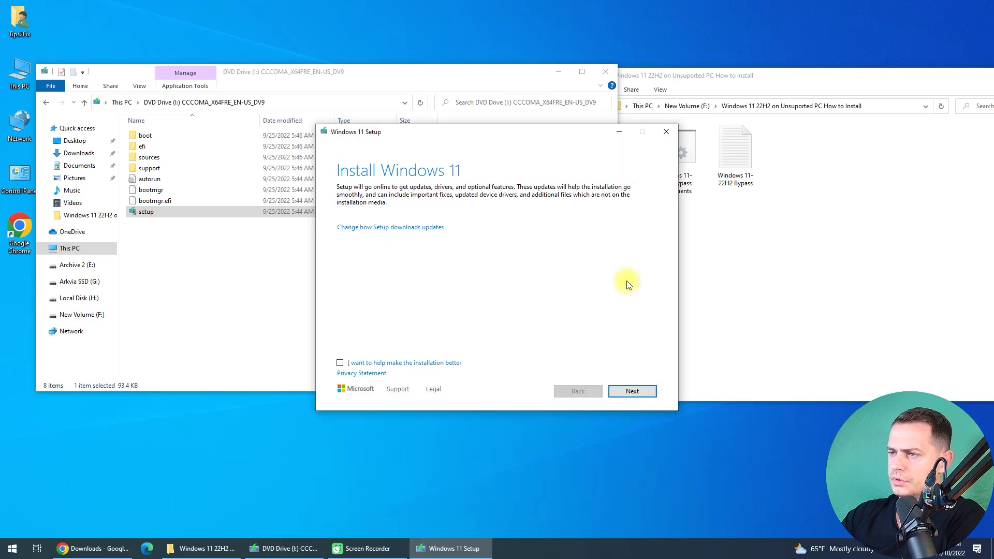
- Continue Windows 11 Setup until it reports the processor isn't supported
left_click(606, 71)
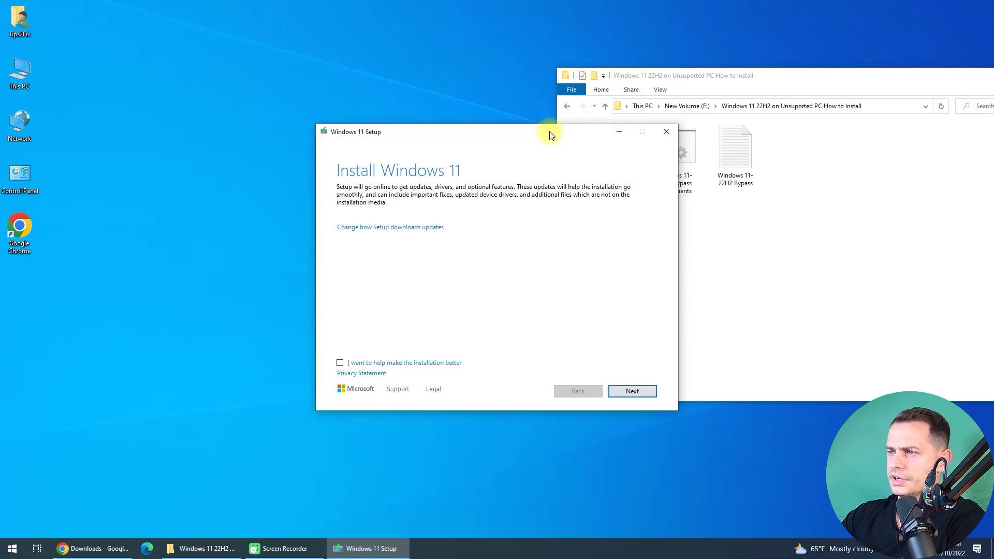
left_click_drag(548, 133, 382, 75)
key("Return")
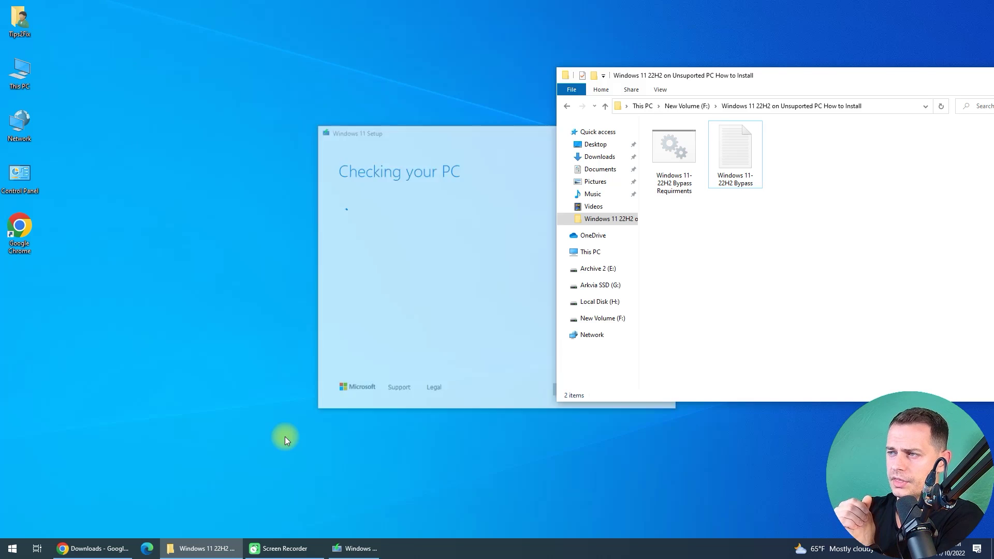
left_click_drag(440, 139, 248, 104)
left_click_drag(792, 79, 791, 98)
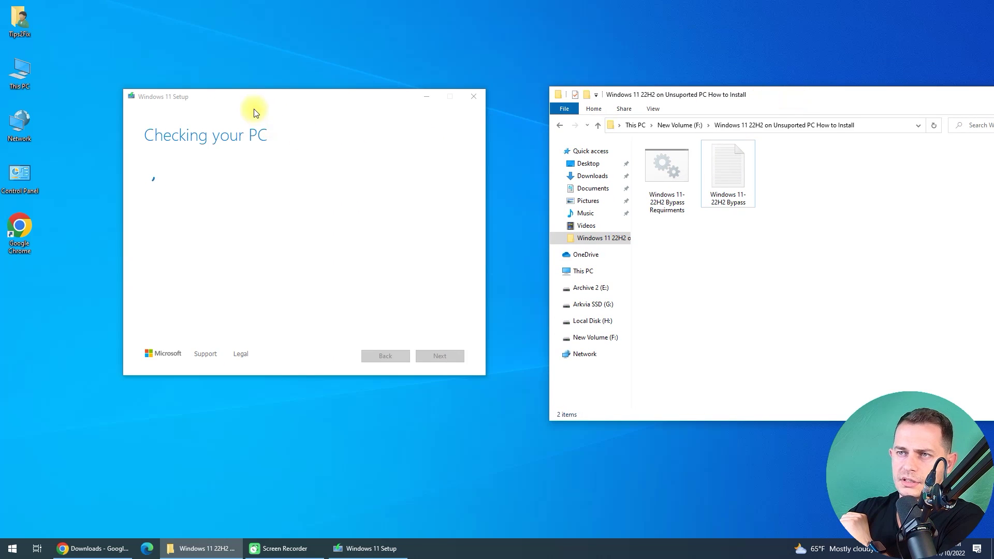
left_click_drag(242, 98, 240, 90)
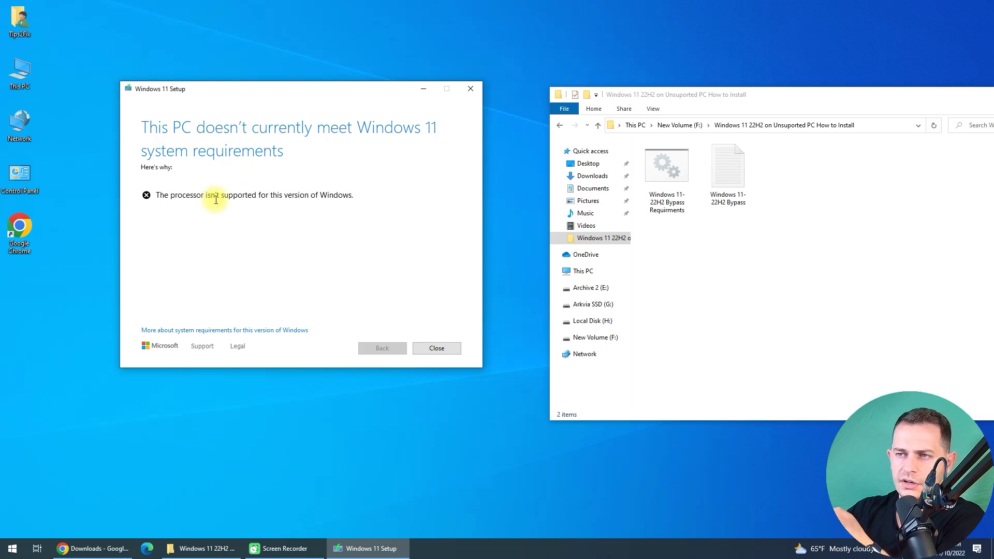
left_click_drag(216, 200, 187, 197)
left_click(359, 200)
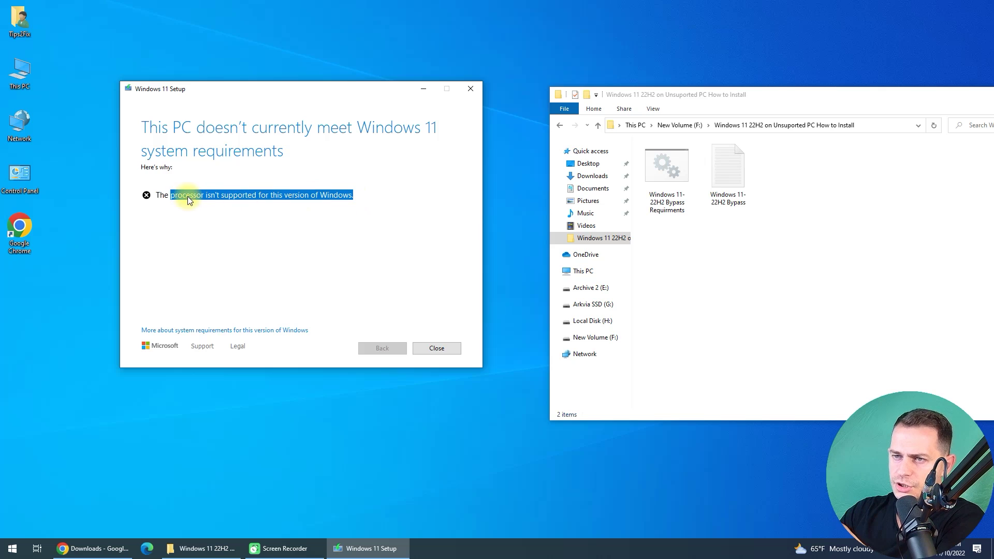
left_click(296, 285)
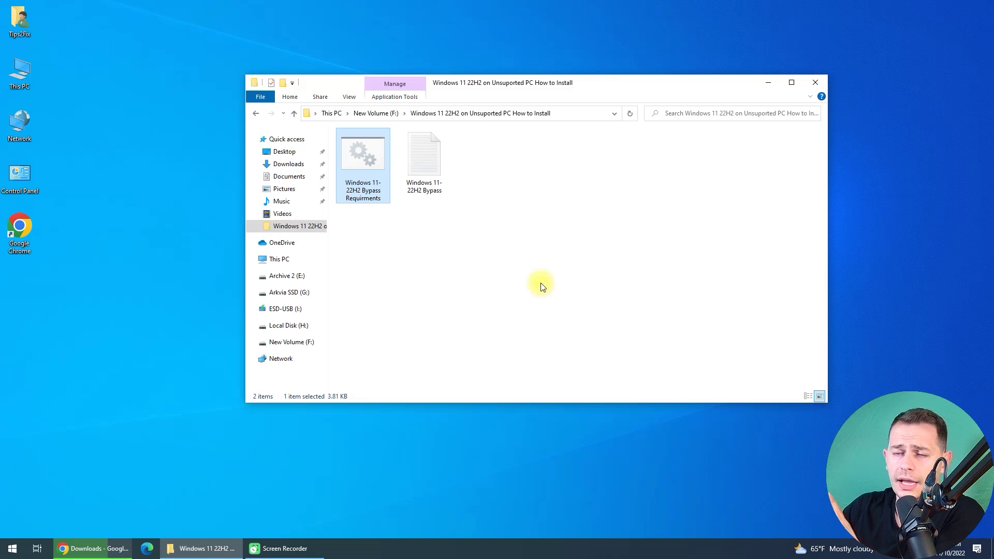
left_click(370, 171)
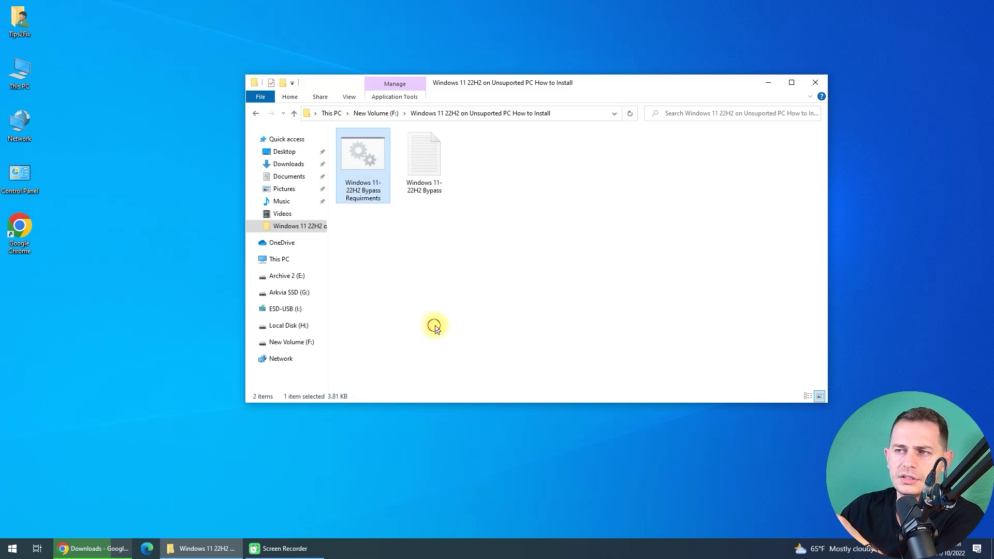
left_click(358, 162)
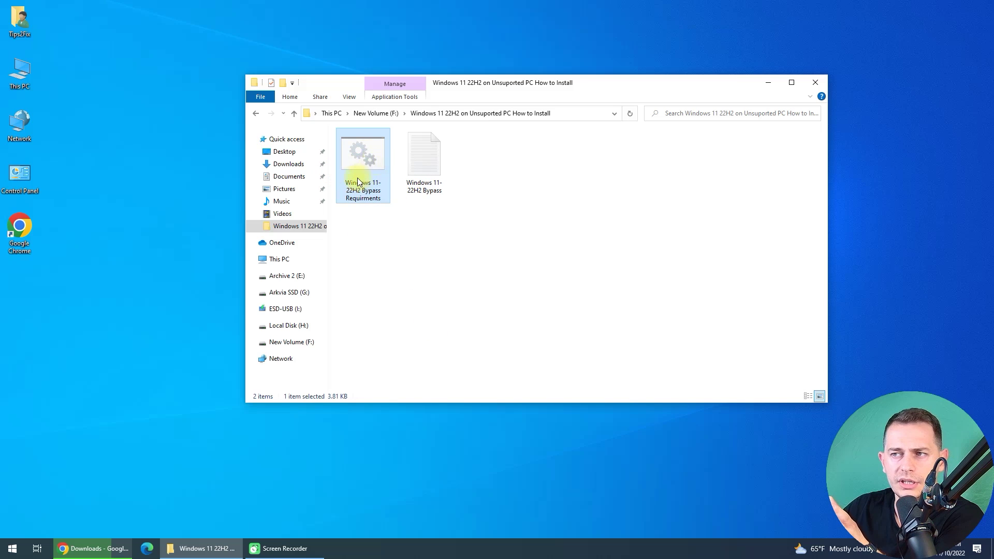
key("Right")
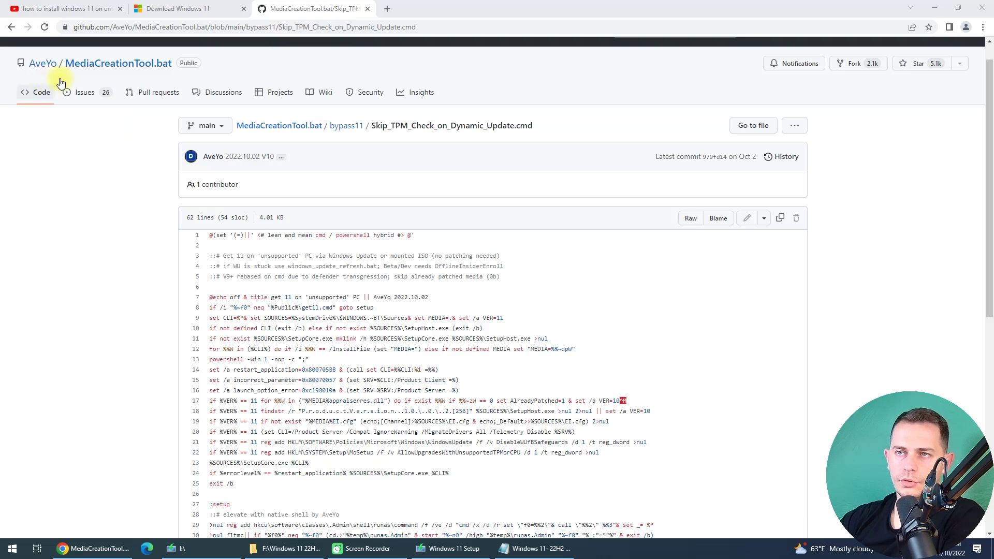
- Select and copy the whole V10 Skip_TPM_Check_on_Dynamic_Update script on GitHub
scroll(280, 215, "down", 2)
scroll(245, 205, "up", 3)
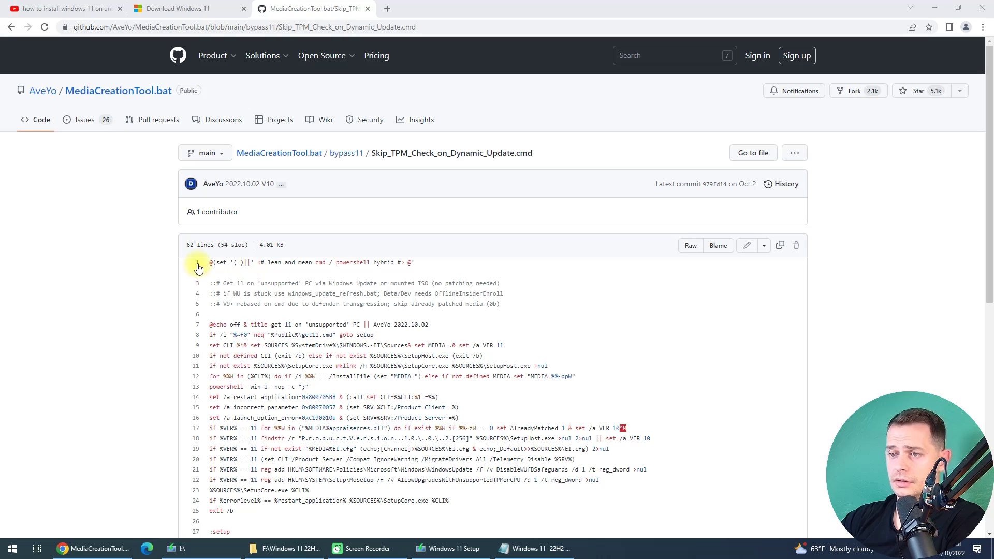
scroll(430, 311, "down", 9)
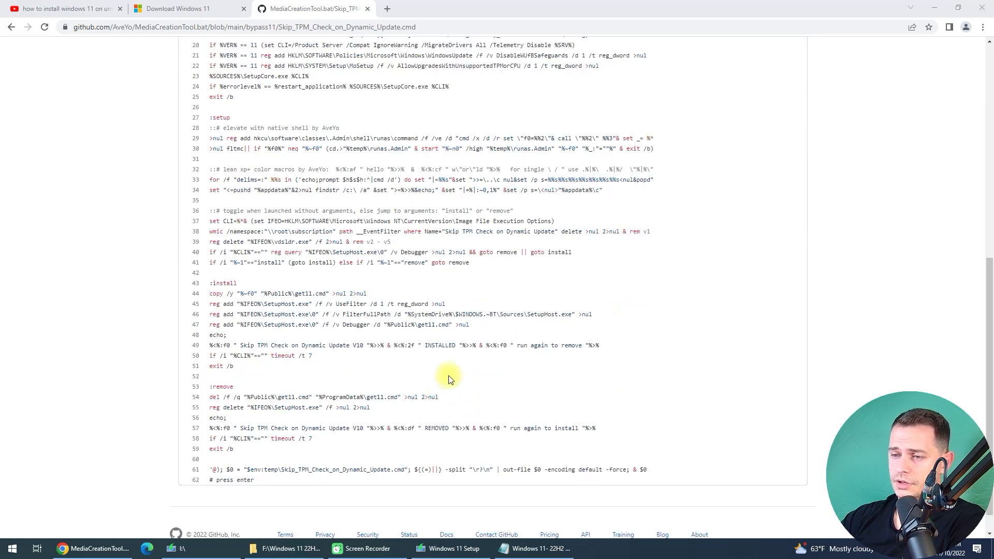
left_click_drag(257, 453, 211, 237)
scroll(195, 155, "up", 3)
scroll(224, 207, "up", 5)
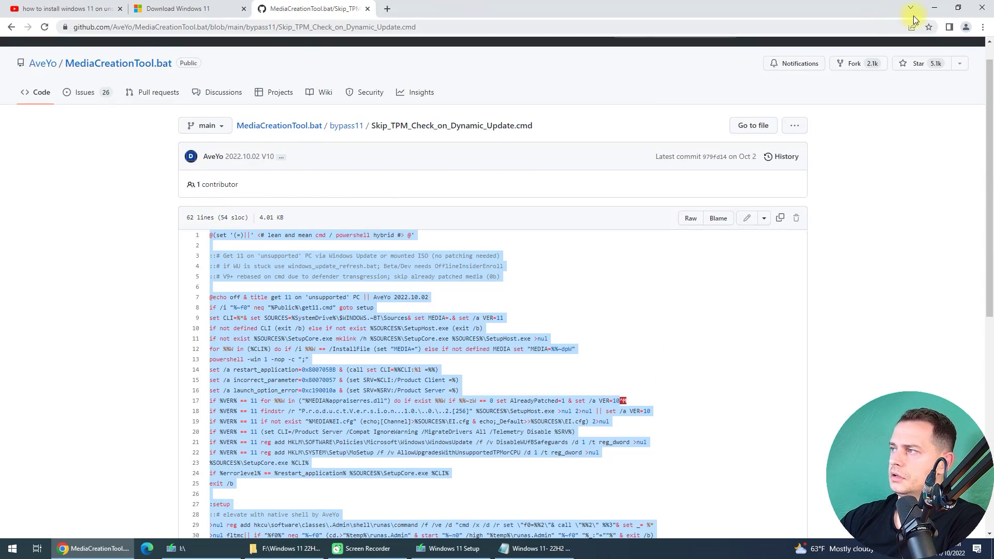
- Replace the Windows 11- 22H2 Bypass file's text with the copied script, save it and close Notepad
left_click(935, 7)
left_click(352, 133)
key("ctrl+a")
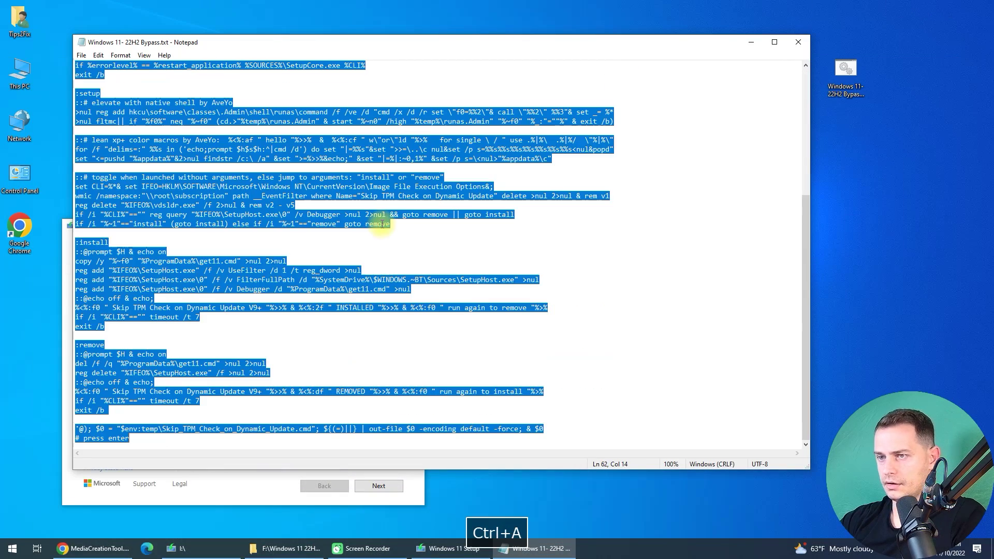
key("ctrl+v")
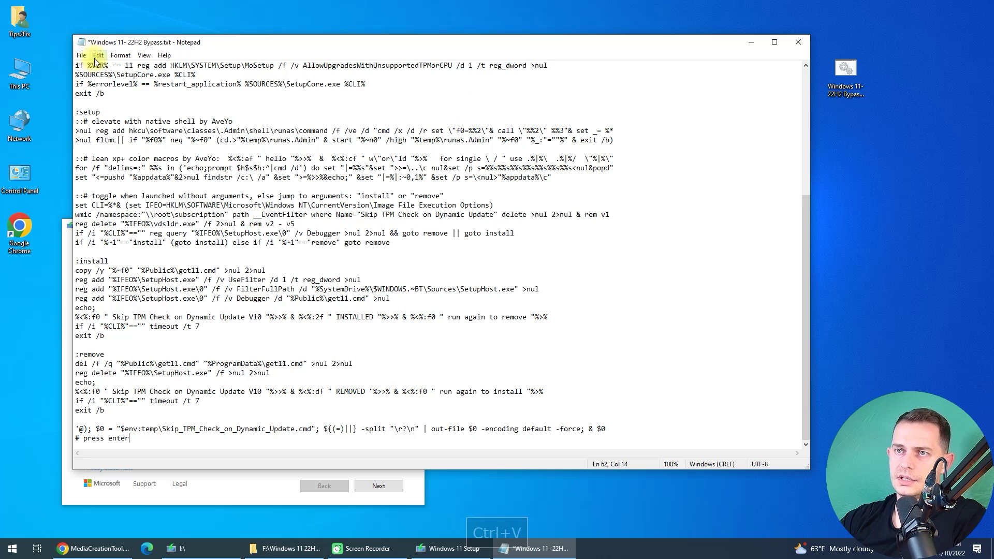
left_click(81, 56)
left_click(98, 101)
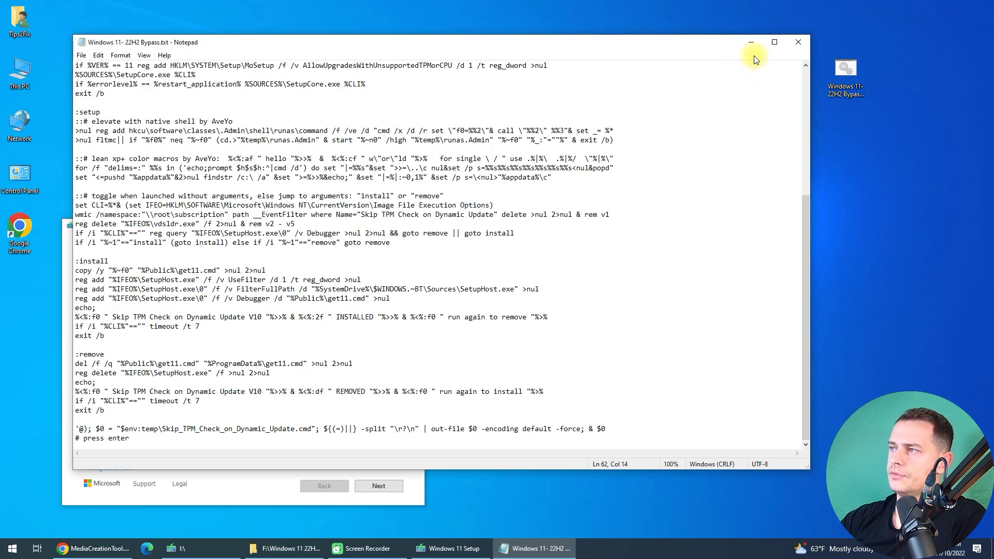
left_click(798, 42)
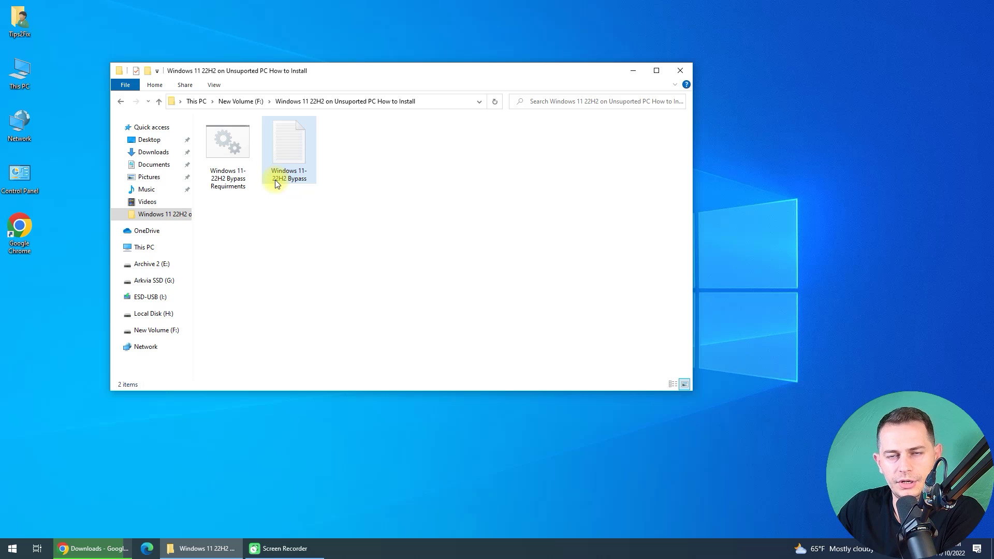
left_click(296, 178)
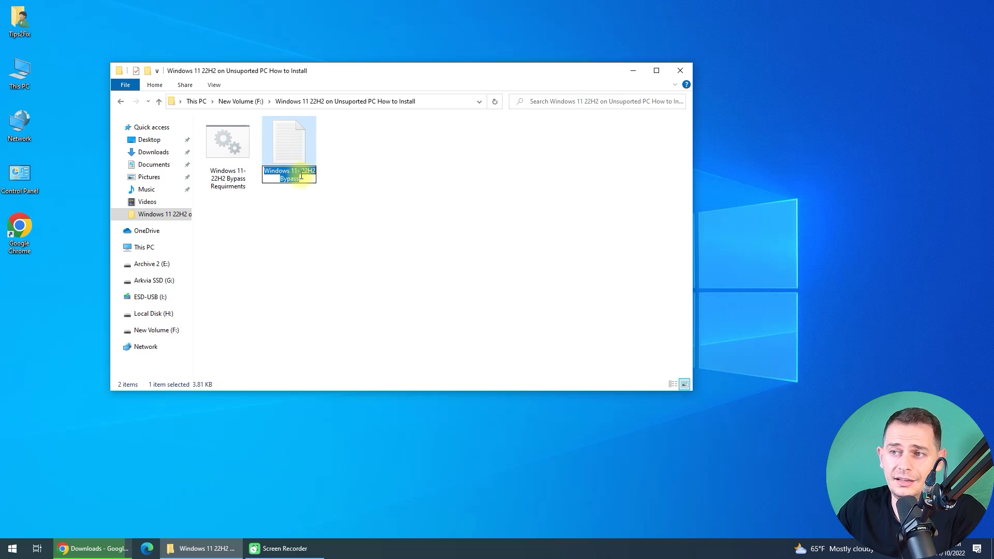
left_click(305, 179)
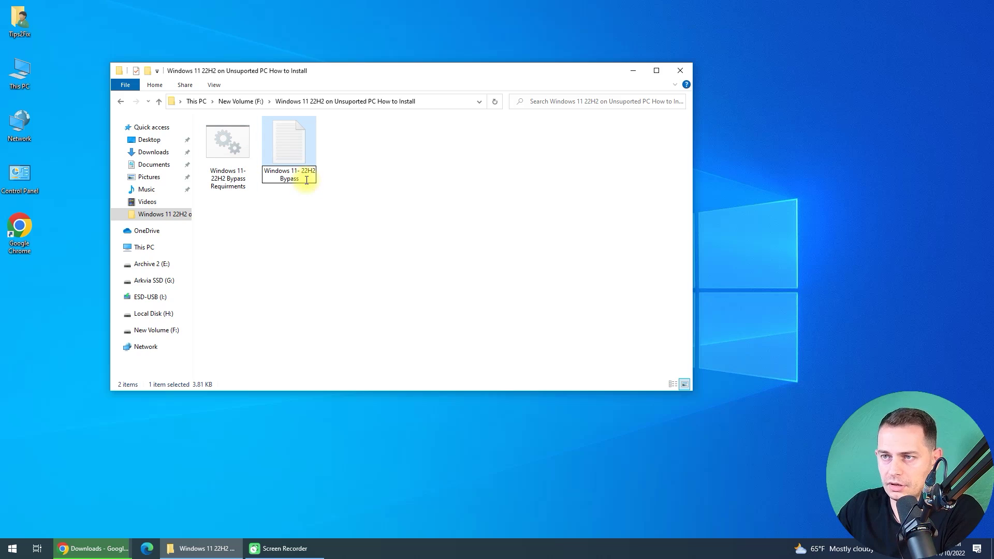
type(".")
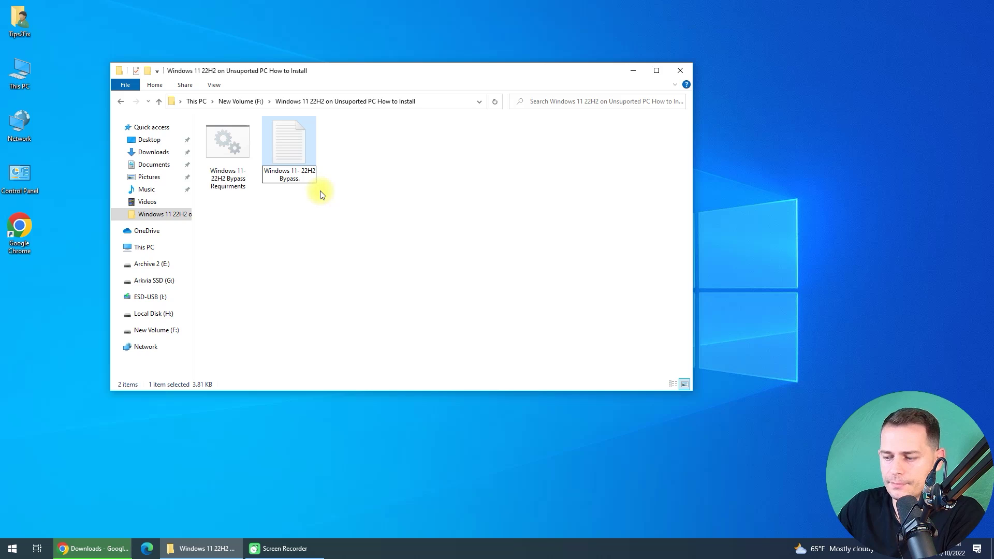
key("BackSpace")
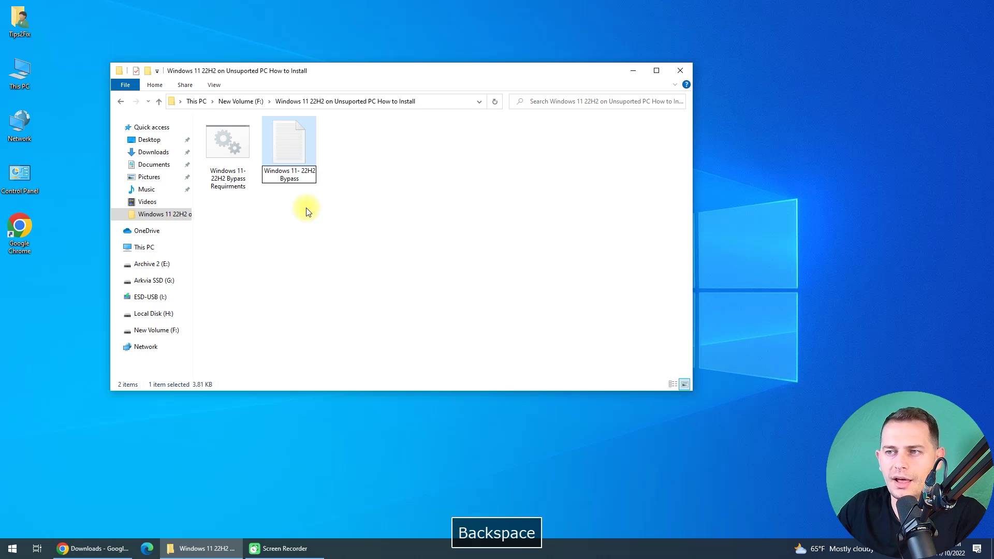
left_click(306, 209)
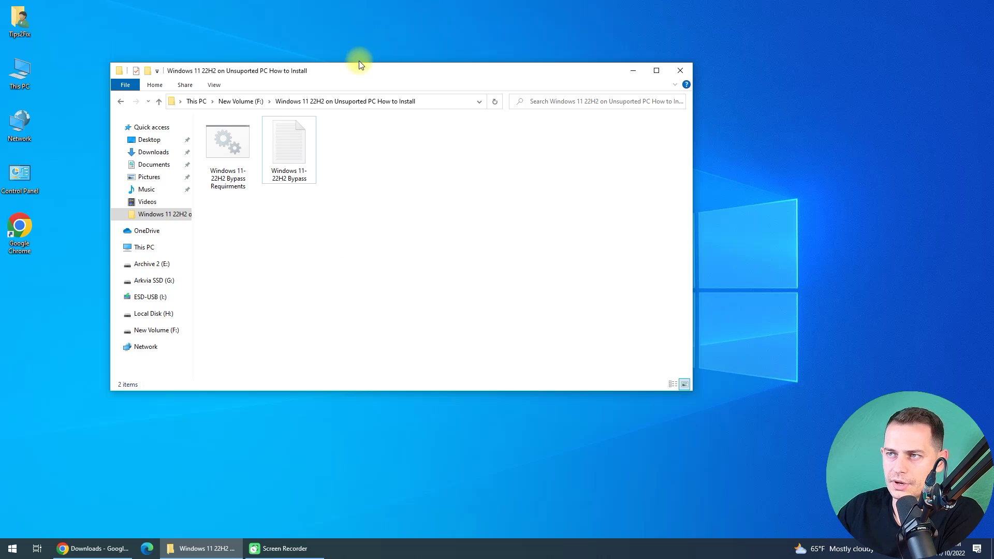
left_click_drag(360, 64, 431, 70)
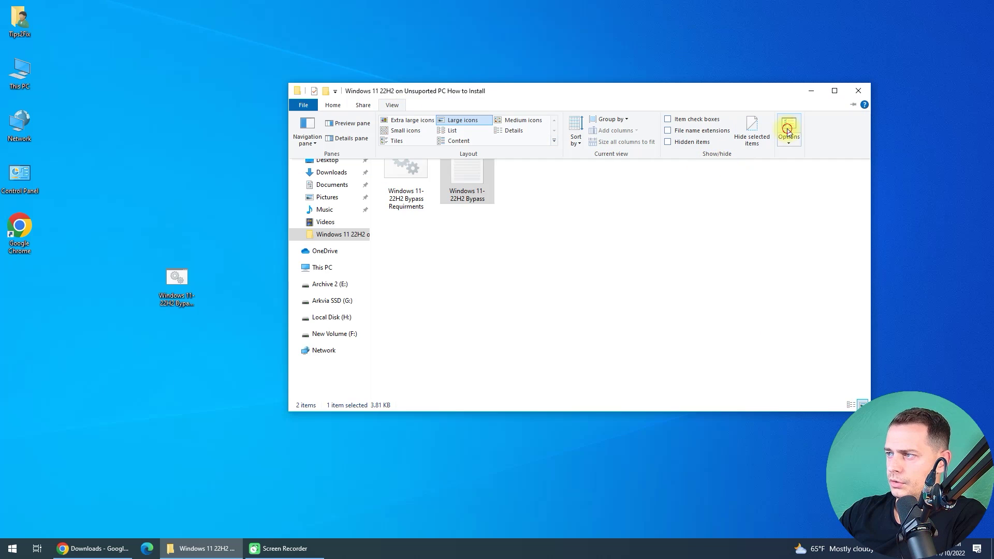
- Turn off 'Hide extensions for known file types' in Folder Options
left_click(786, 129)
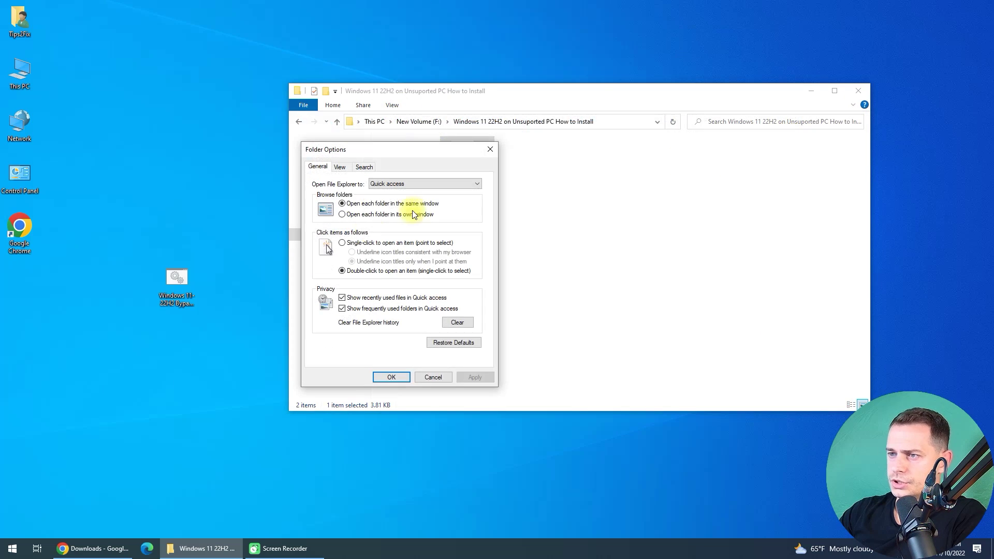
left_click(344, 173)
scroll(344, 285, "down", 1)
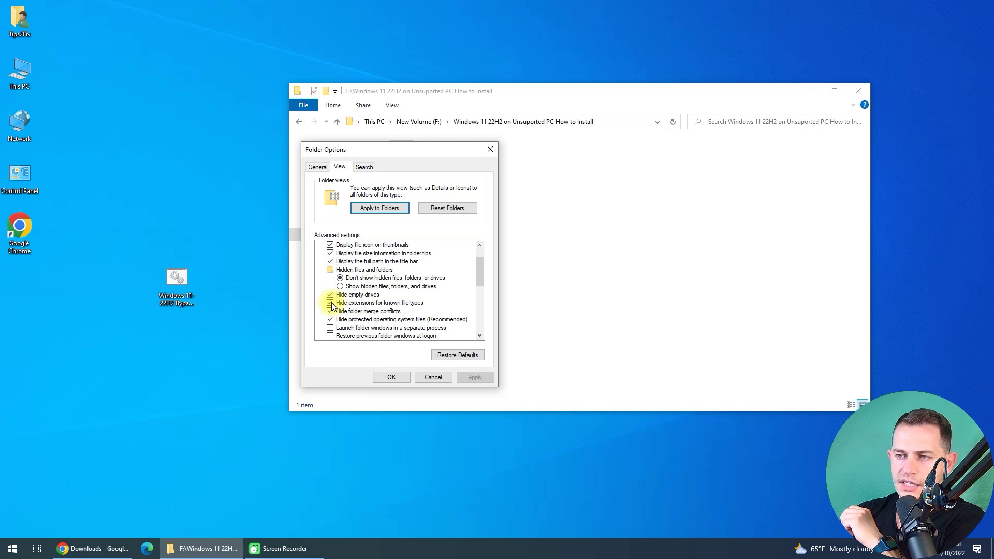
left_click(331, 304)
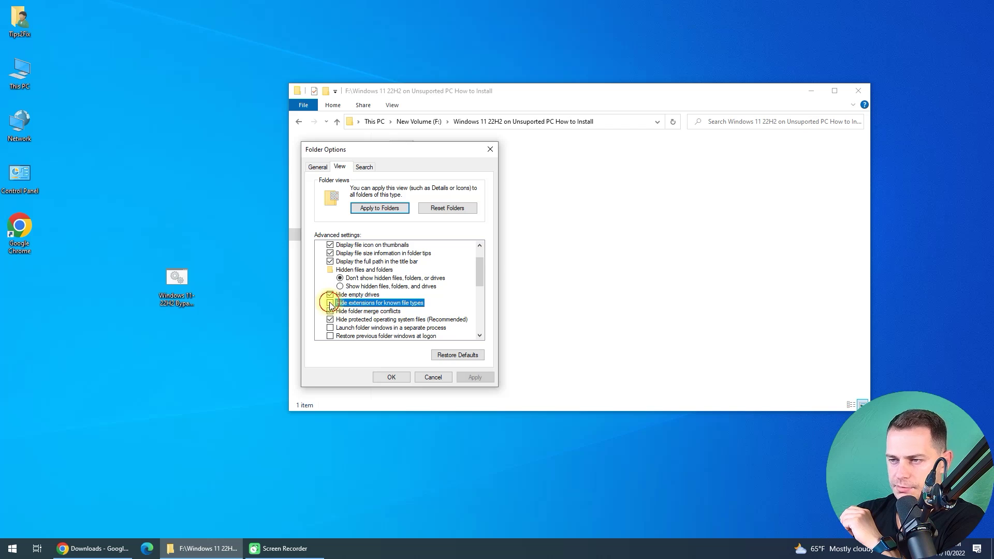
left_click(487, 376)
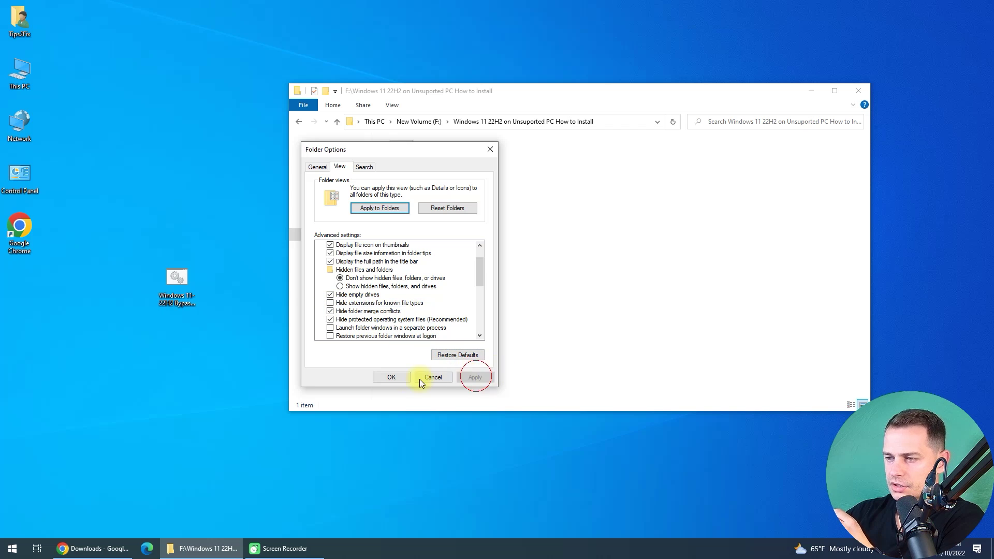
left_click(392, 377)
- Rename the bypass file to Windows 11- 22H2 Bypass.cmd and run it as administrator
left_click(406, 180)
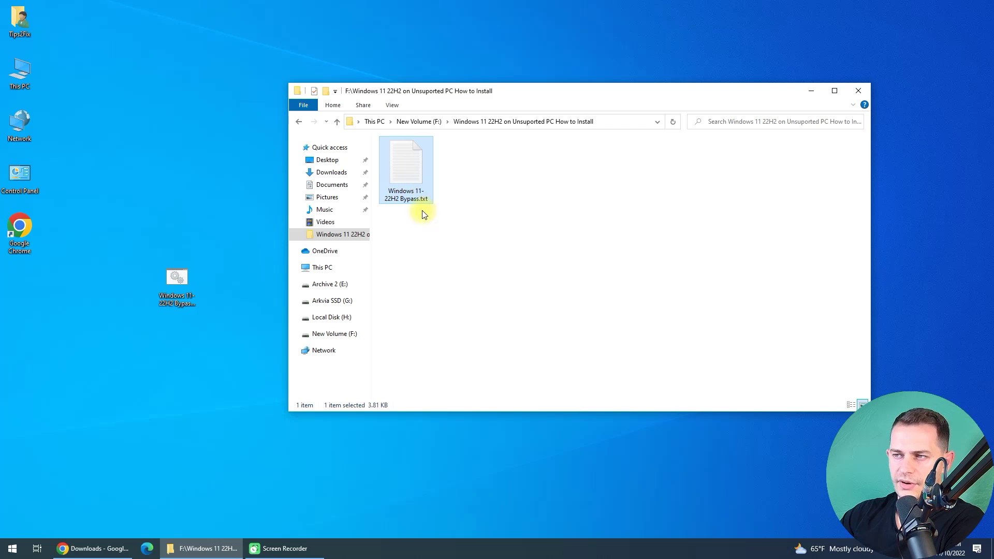
right_click(411, 181)
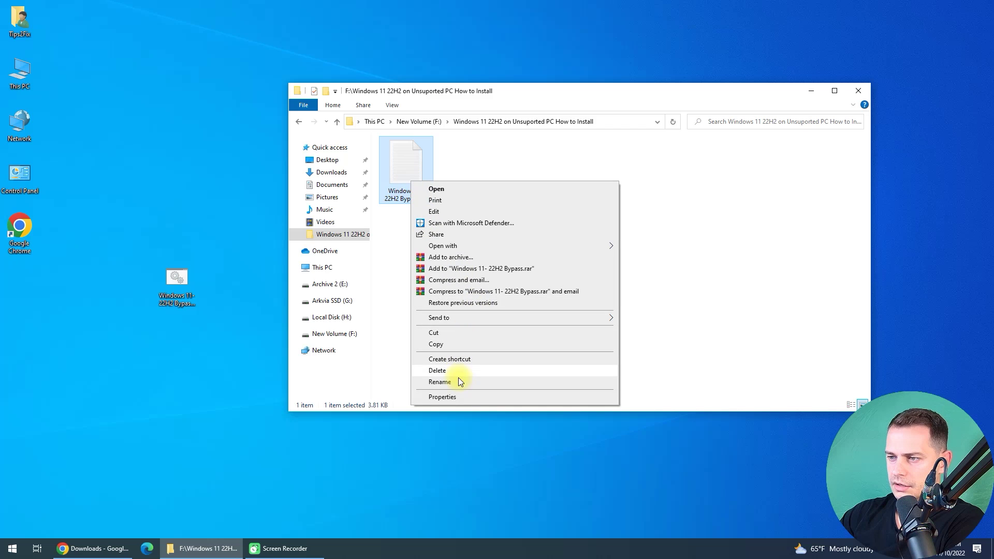
left_click(456, 381)
left_click(422, 199)
key("BackSpace")
key("BackSpace")
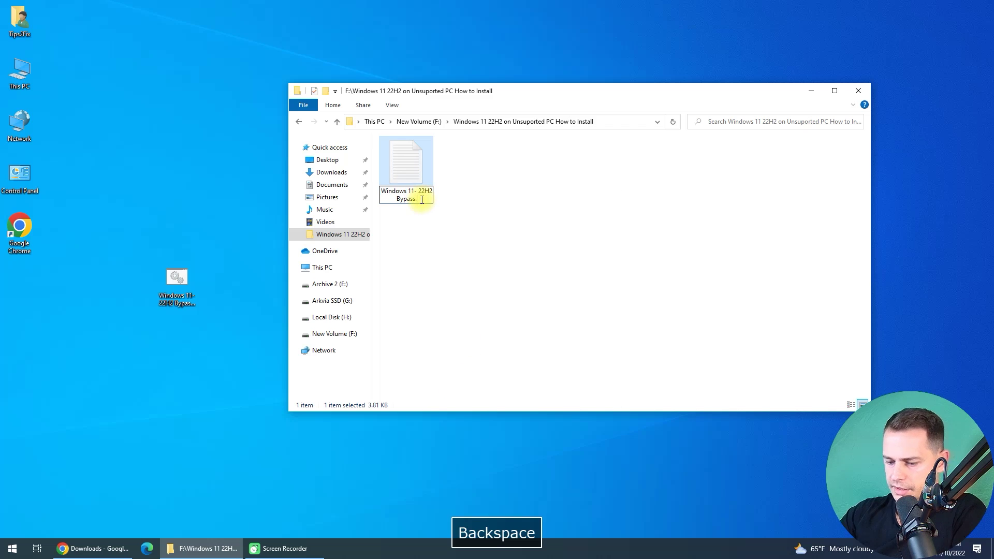
type("cmd")
key("Return")
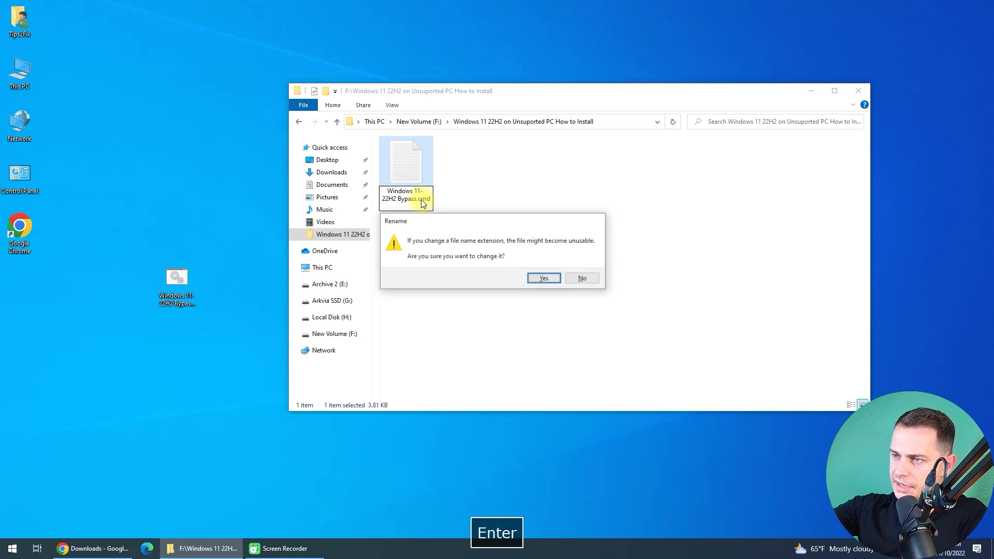
key("Return")
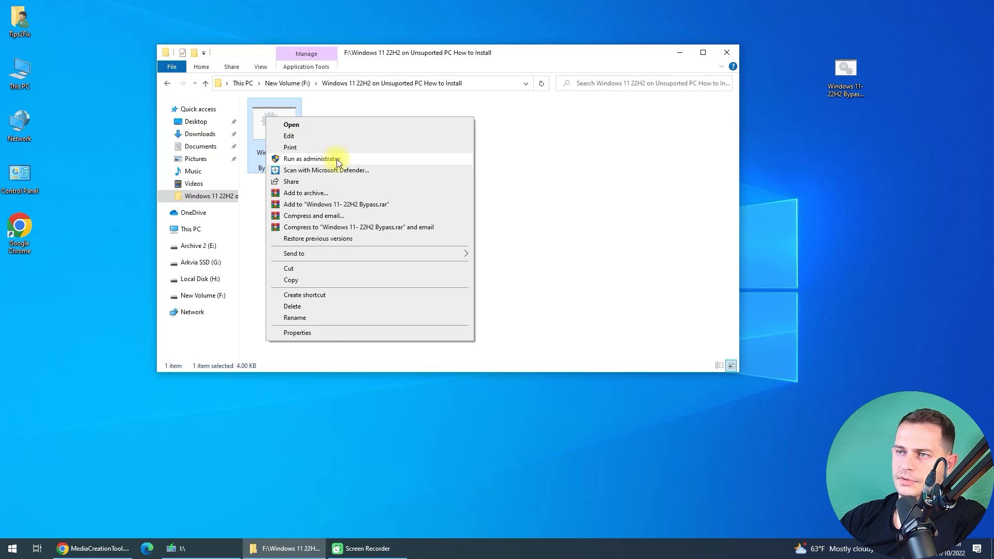
left_click(338, 159)
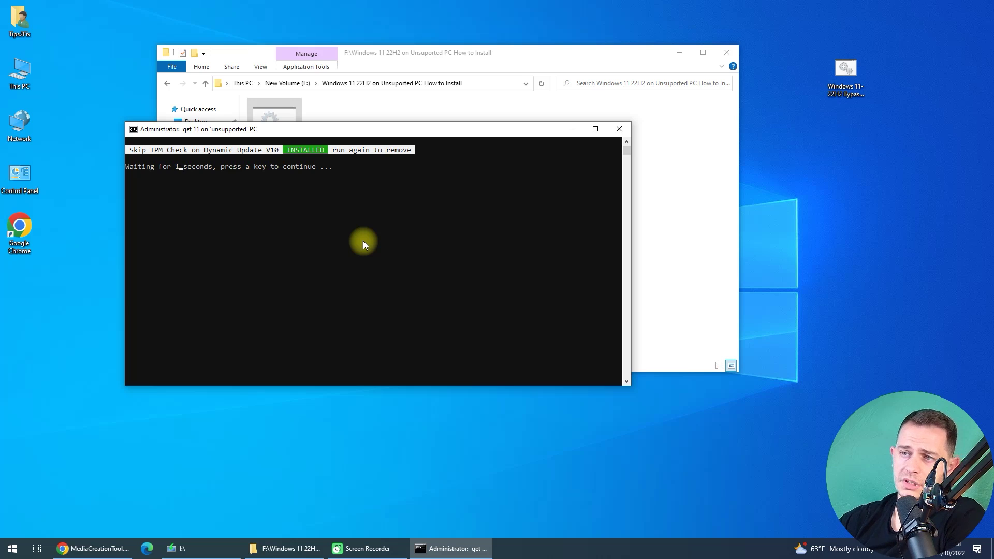
- Clear the file selection and move the bypass folder window to the right
left_click(427, 204)
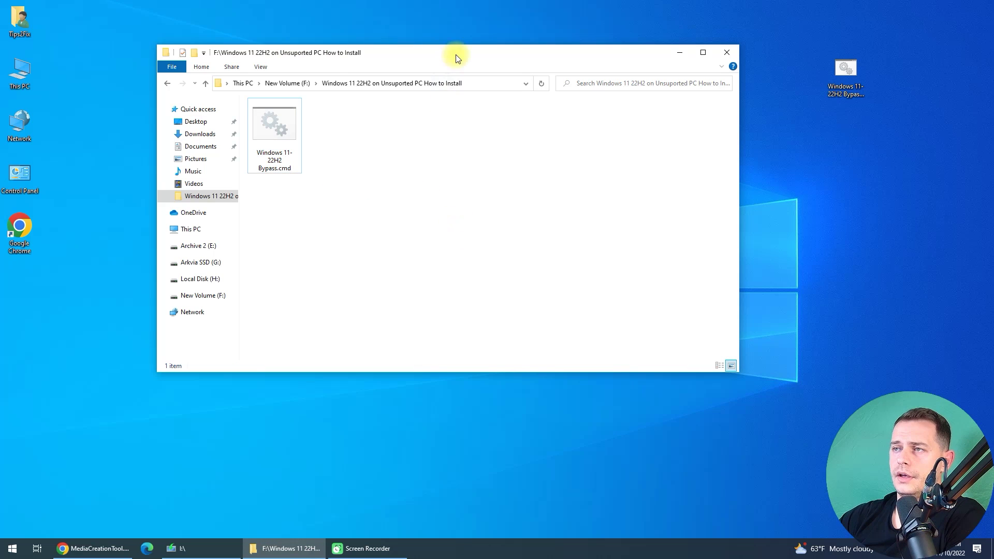
left_click_drag(510, 56, 607, 50)
- Run setup.exe from DVD Drive (I:) under This PC and continue past the update options
double_click(24, 71)
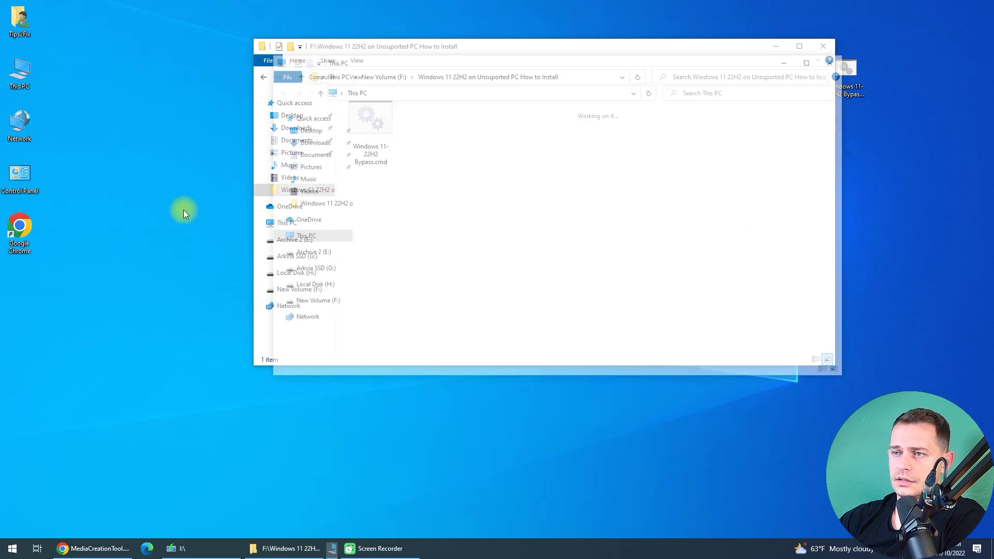
double_click(427, 295)
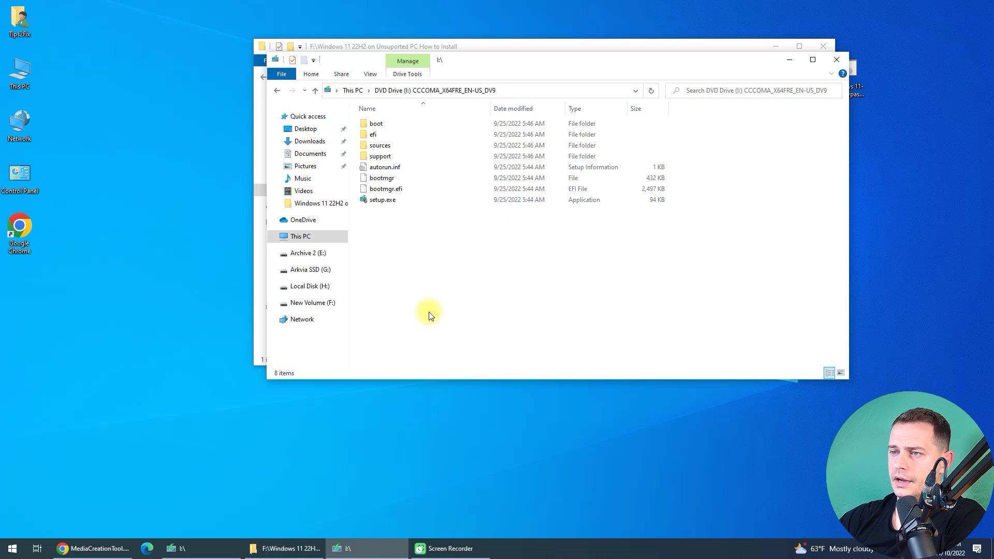
double_click(379, 203)
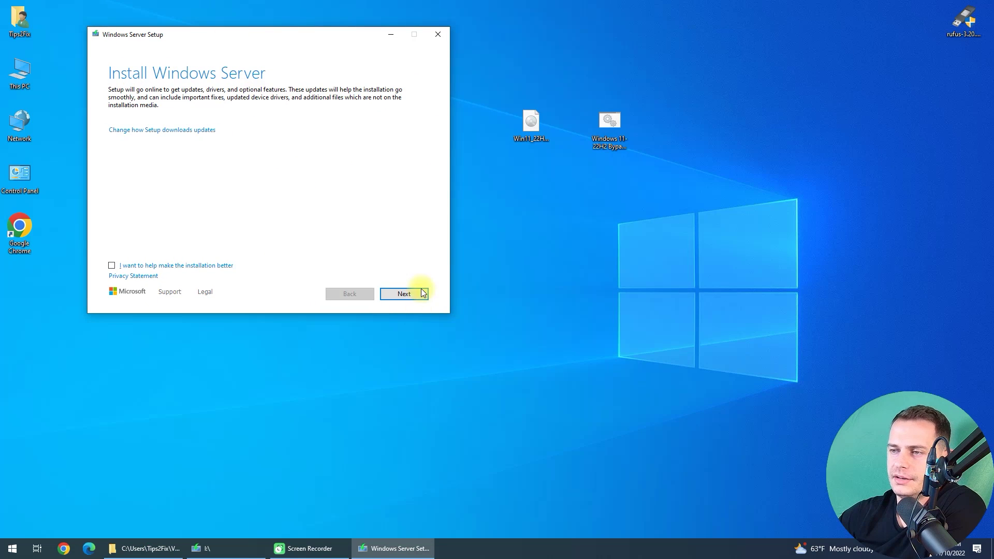
left_click(402, 295)
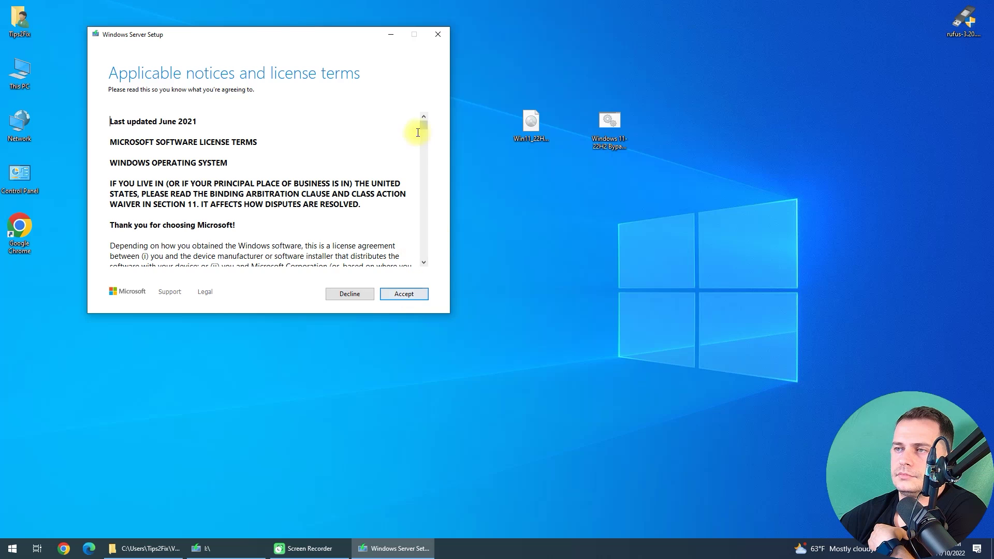
- Accept the license terms and continue with 'Keep files, settings, and apps'
left_click_drag(424, 125, 425, 259)
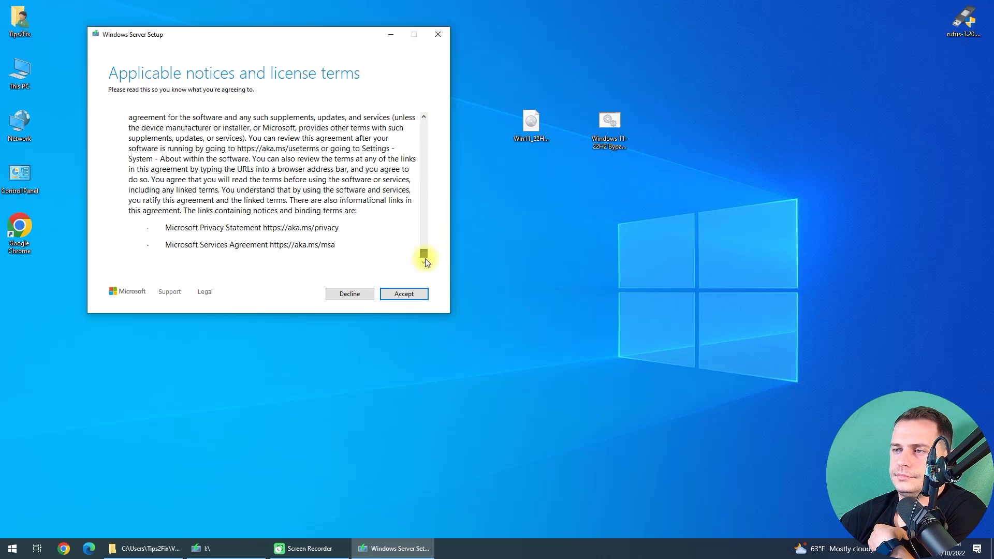
left_click(399, 298)
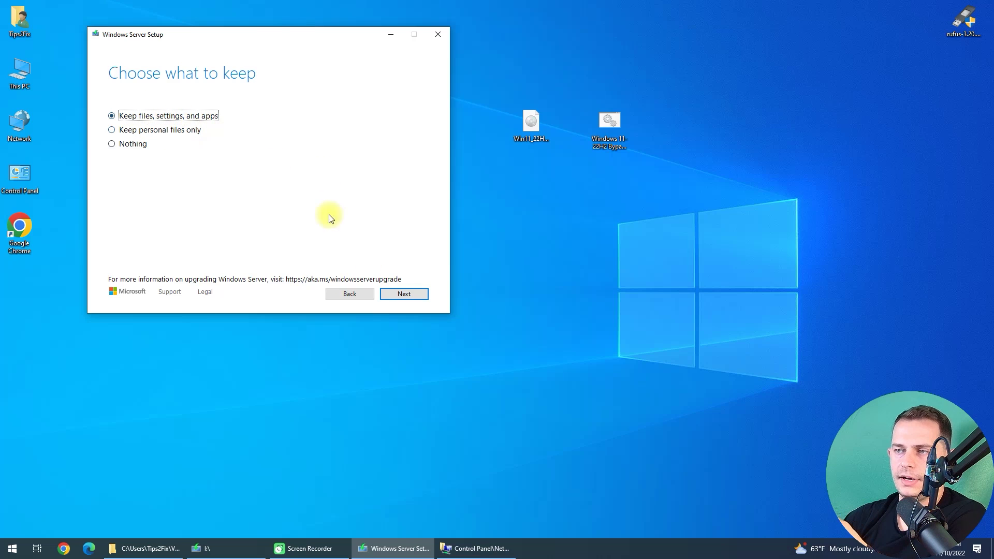
left_click(404, 294)
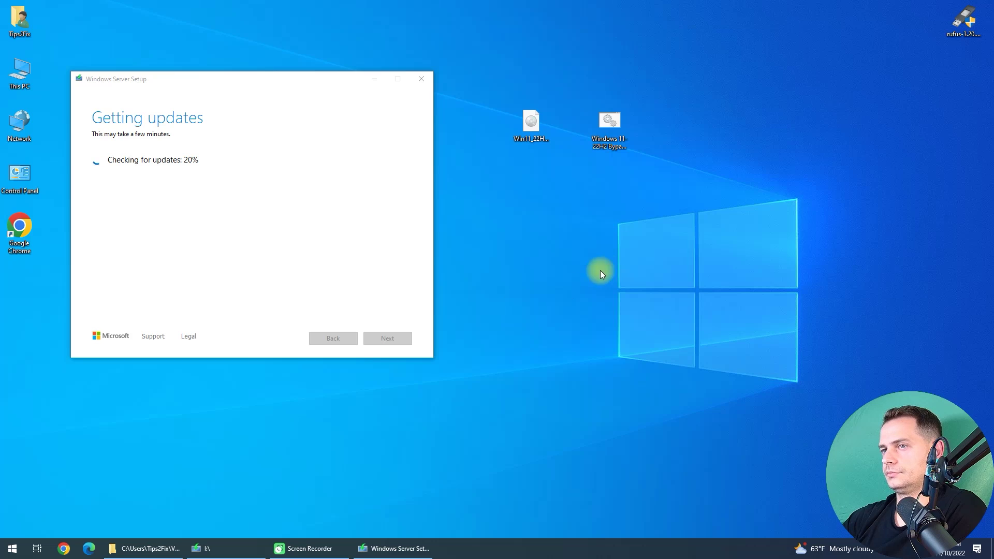
- Refresh the desktop and move the setup window up and to the right
right_click(574, 223)
left_click(614, 267)
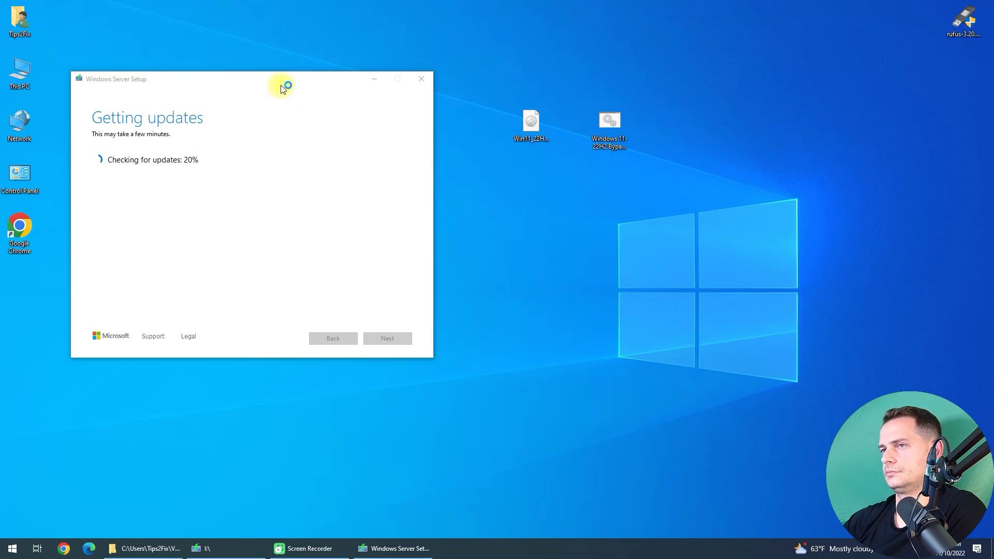
left_click_drag(281, 87, 321, 53)
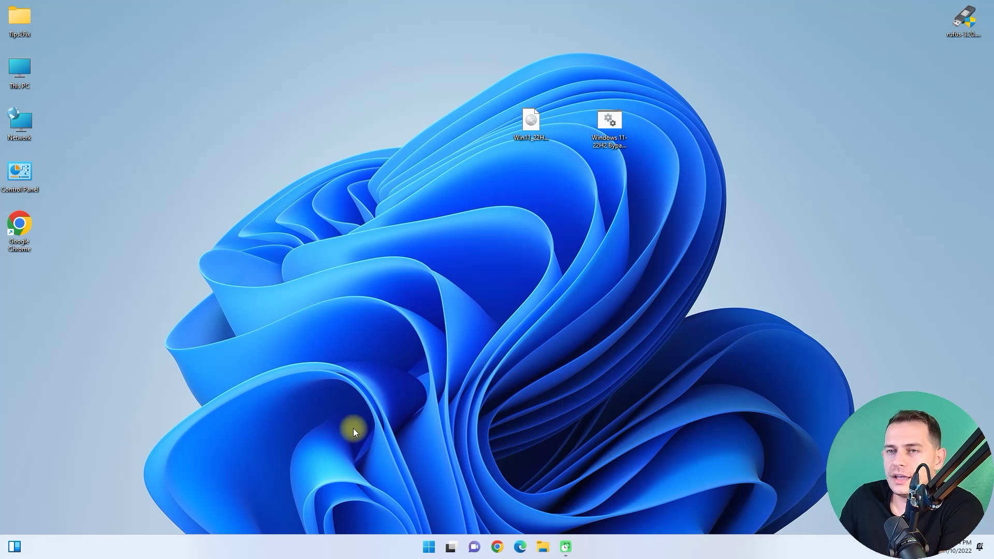
- Check This PC's properties for Version 22H2 and install date 11/10/2022, then open Windows Update
right_click(18, 76)
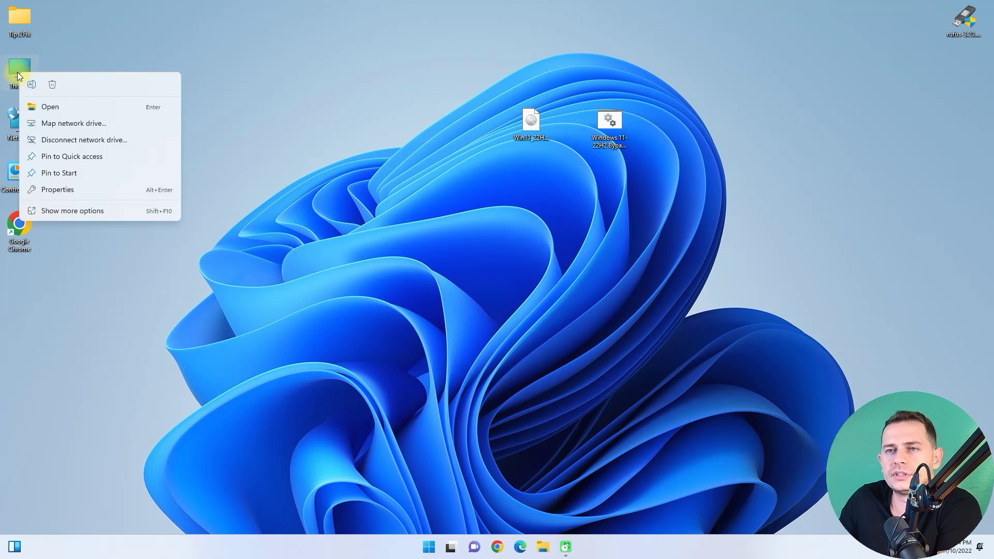
left_click(58, 189)
double_click(419, 329)
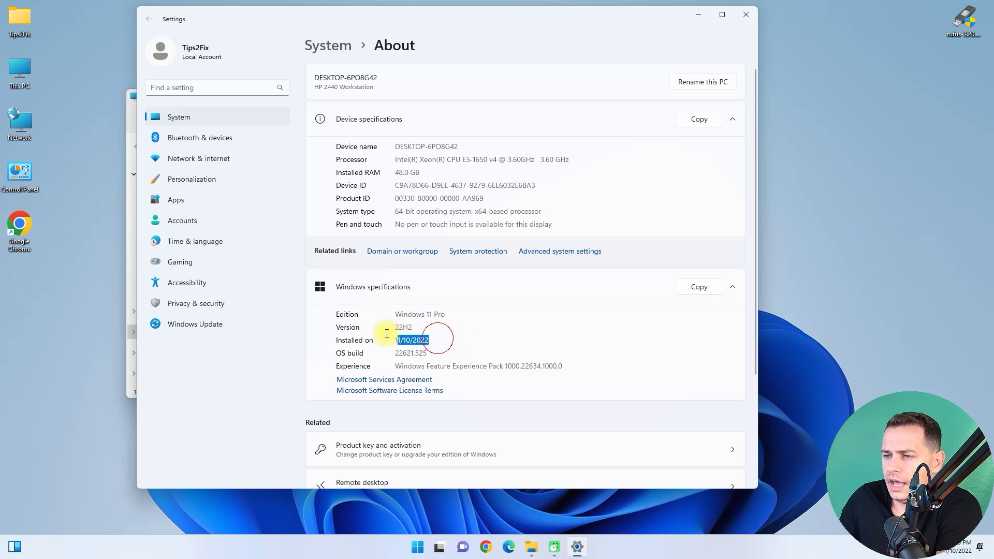
left_click_drag(387, 333, 389, 338)
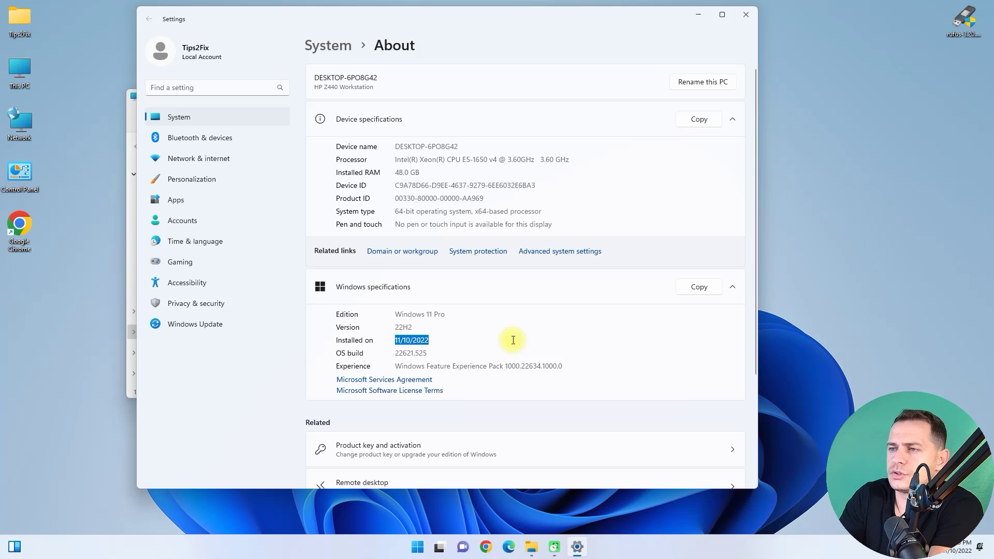
left_click(201, 325)
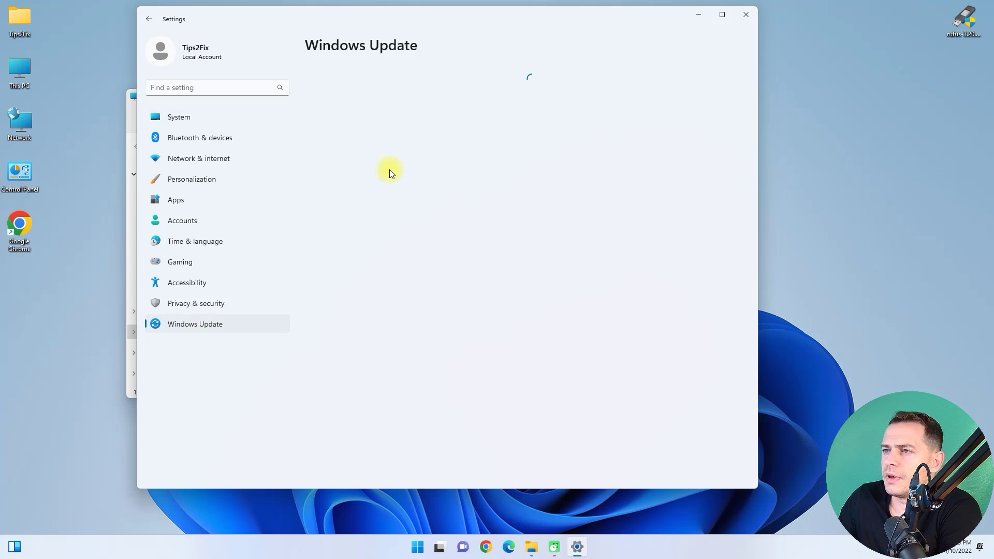
- Return to Windows Update and check for updates so the 22H2 cumulative and .NET updates install
left_click_drag(457, 18, 433, 22)
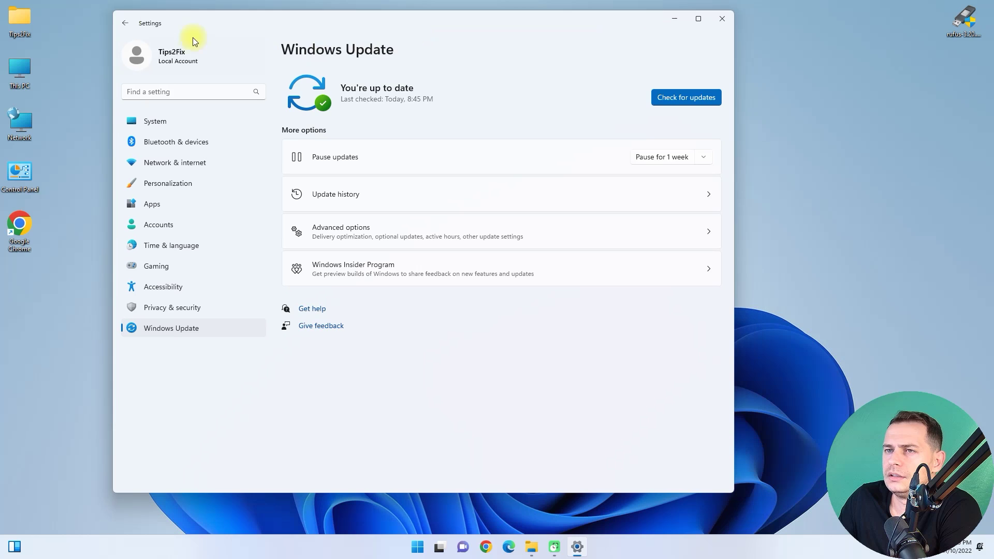
left_click(126, 23)
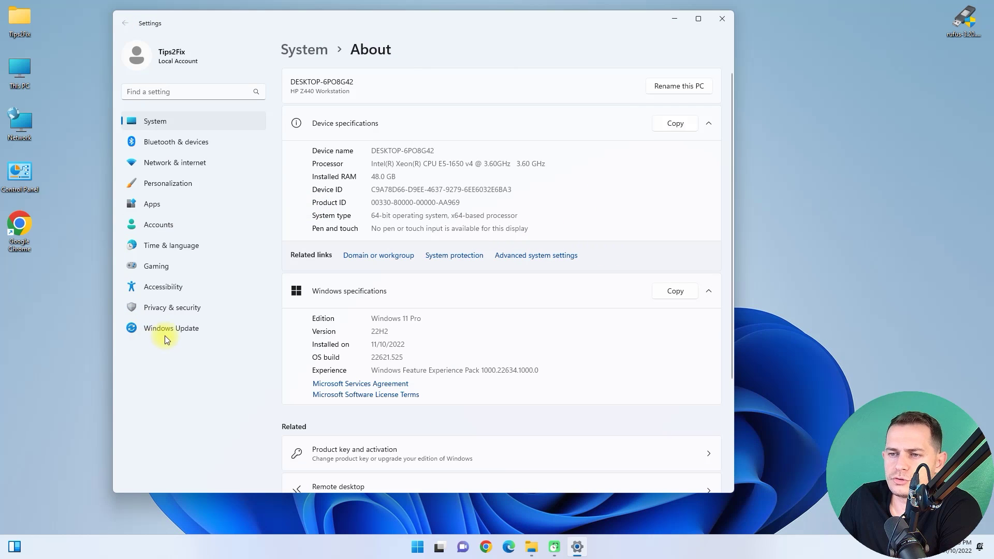
left_click(165, 334)
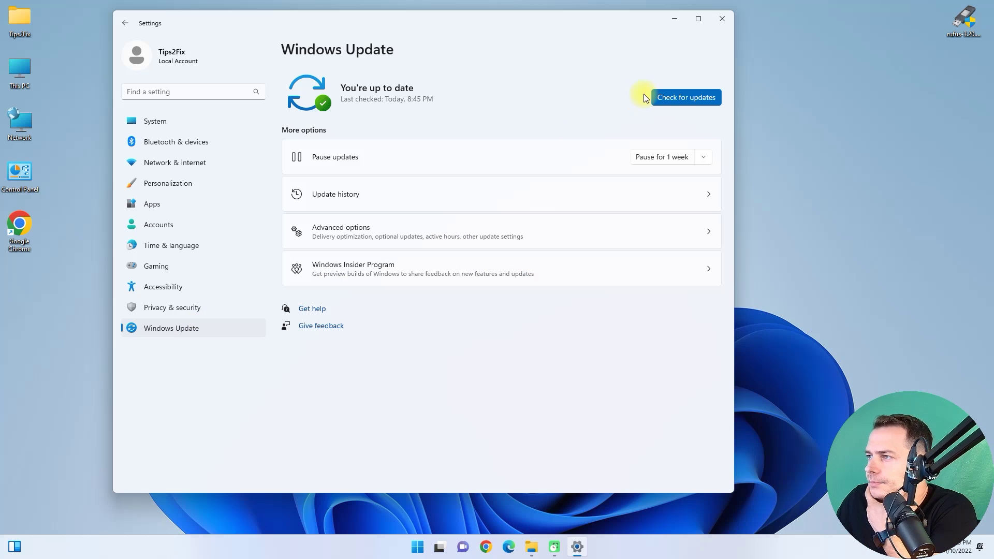
left_click(666, 94)
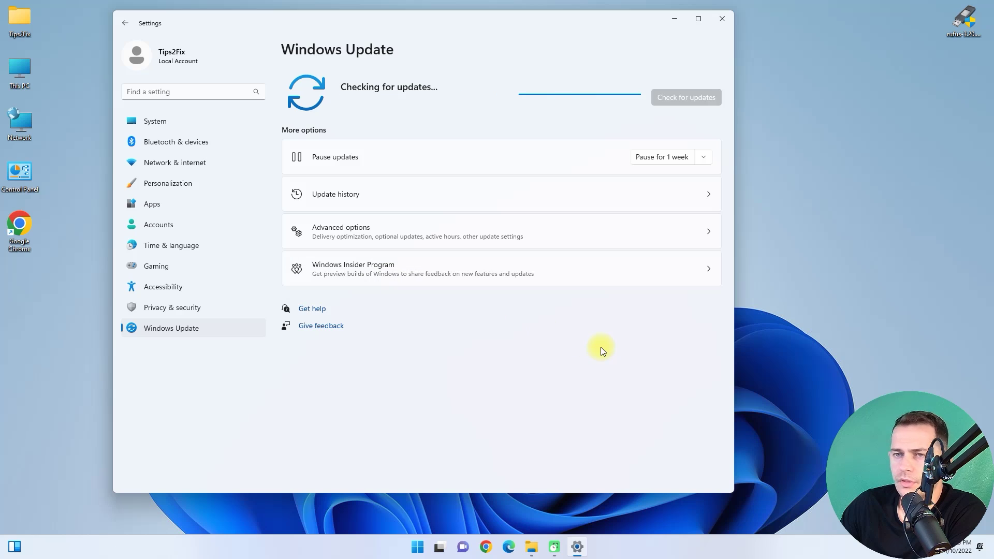
right_click(880, 106)
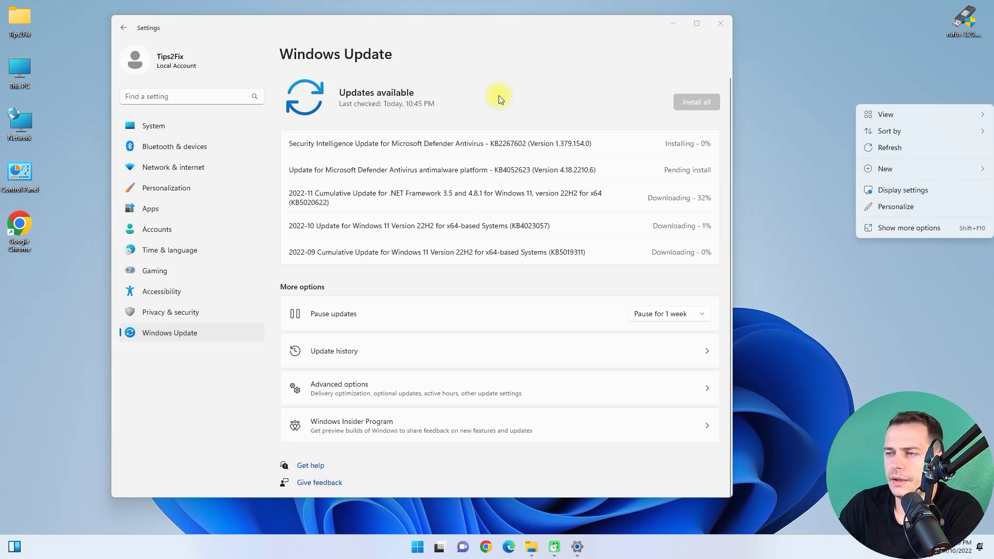
left_click(642, 193)
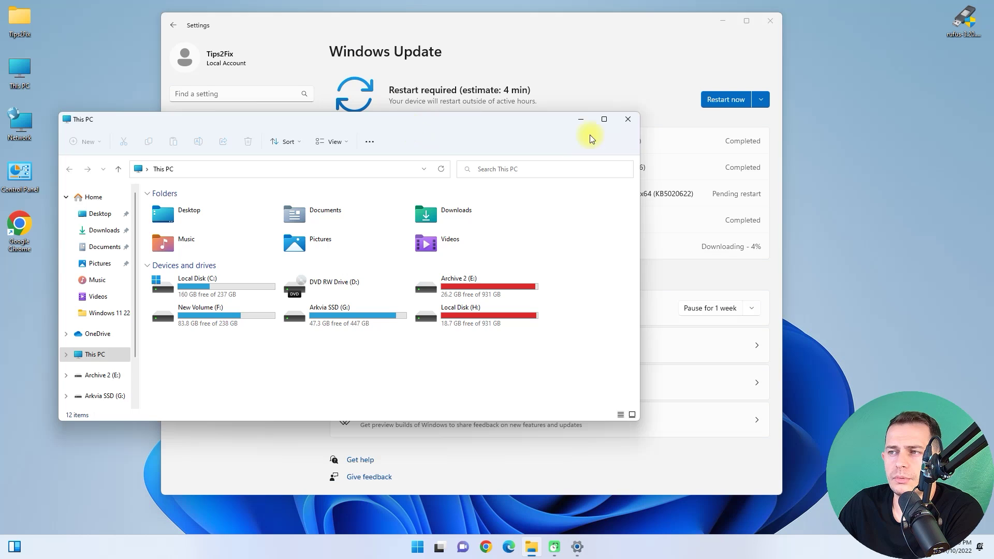
- Close the This PC window and mount the Win11_22H2 disc image from the desktop
left_click(625, 121)
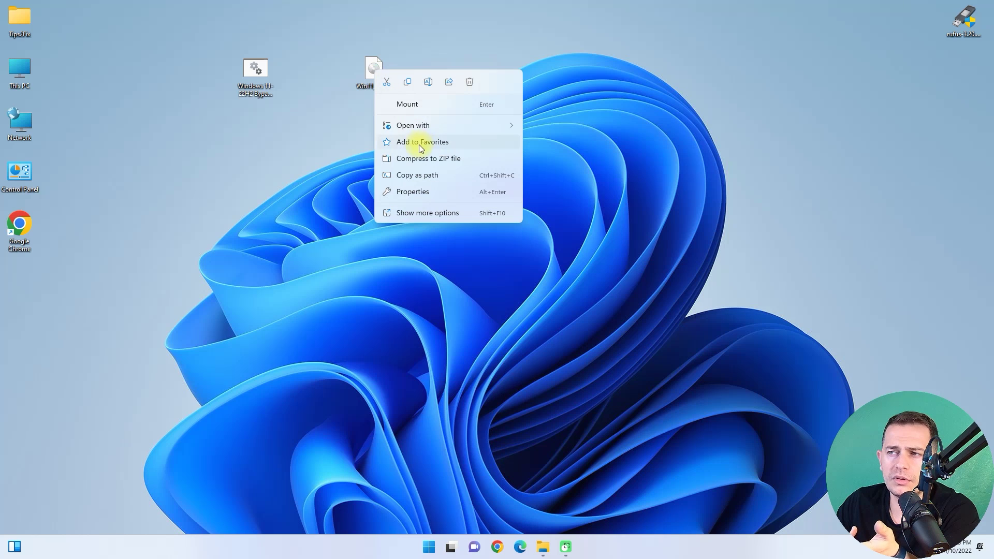
left_click(415, 106)
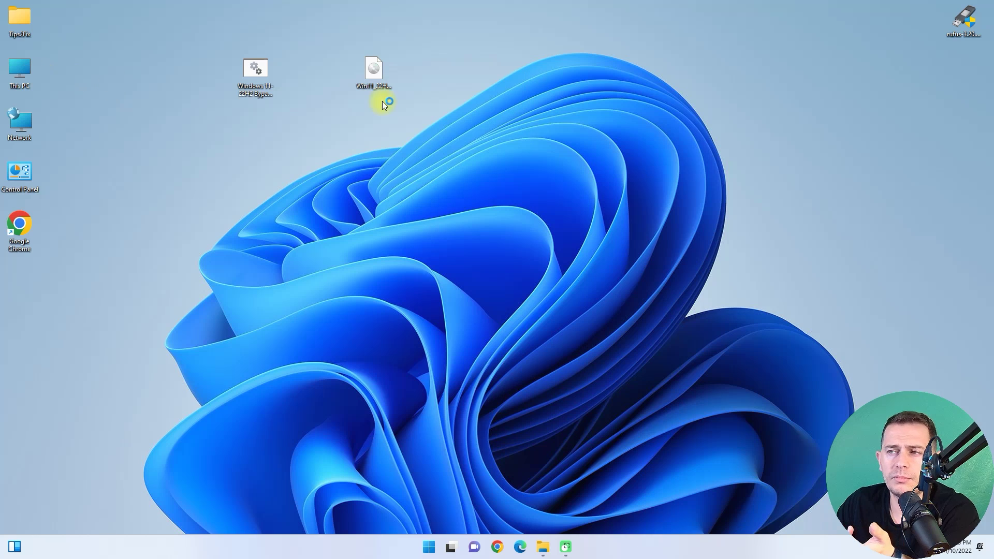